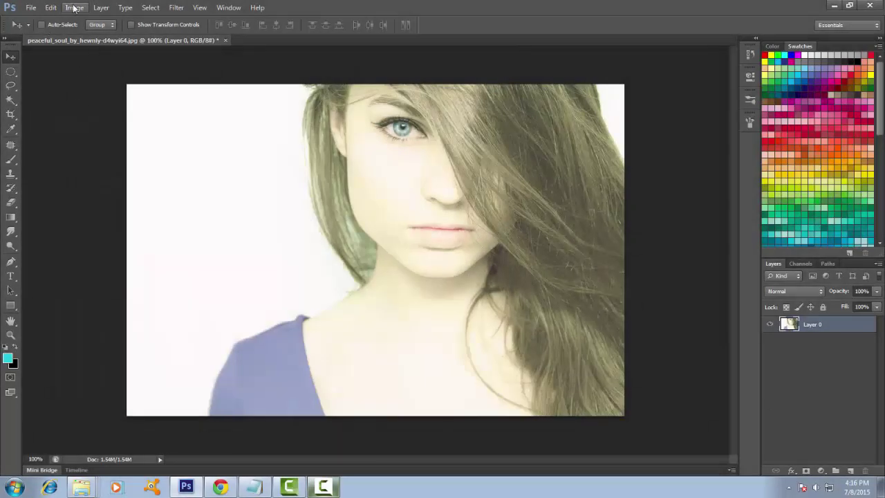
Step: Apply a Threshold of 176 to turn the portrait stark black and white
{"action": "left_click", "coordinate": [74, 9]}
{"action": "mouse_move", "coordinate": [91, 35]}
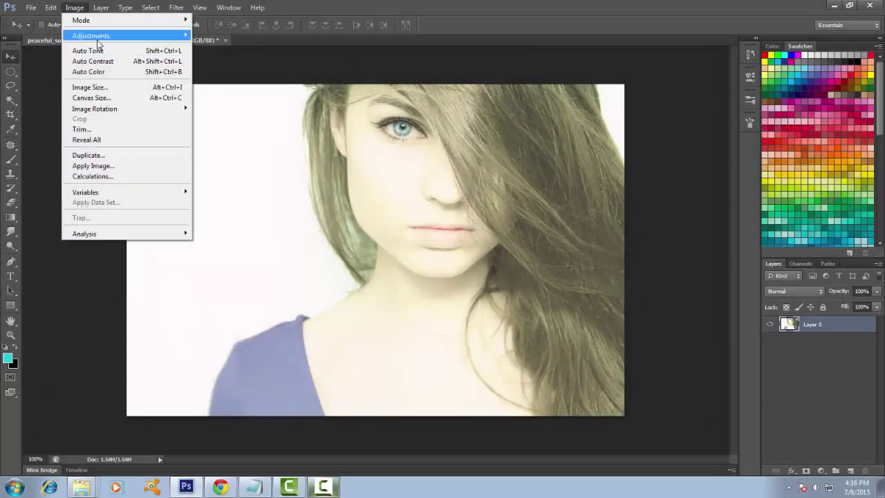
{"action": "left_click", "coordinate": [223, 183]}
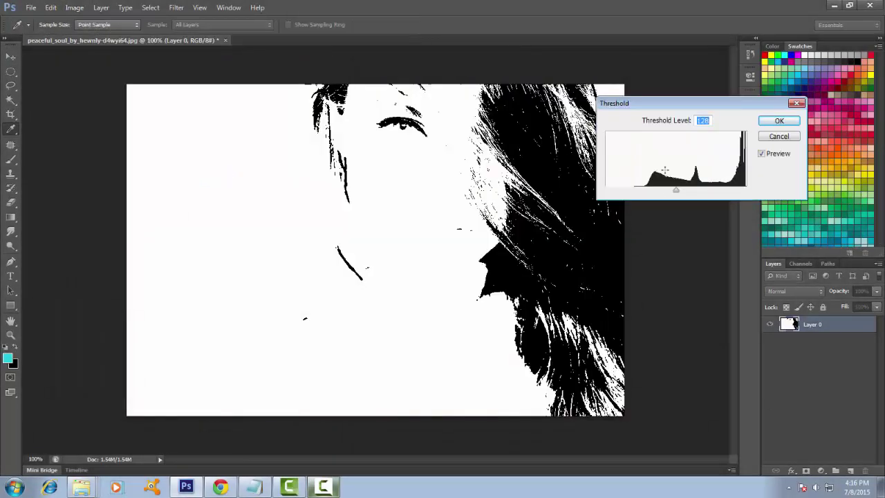
{"action": "left_click_drag", "start_coordinate": [675, 190], "coordinate": [700, 200]}
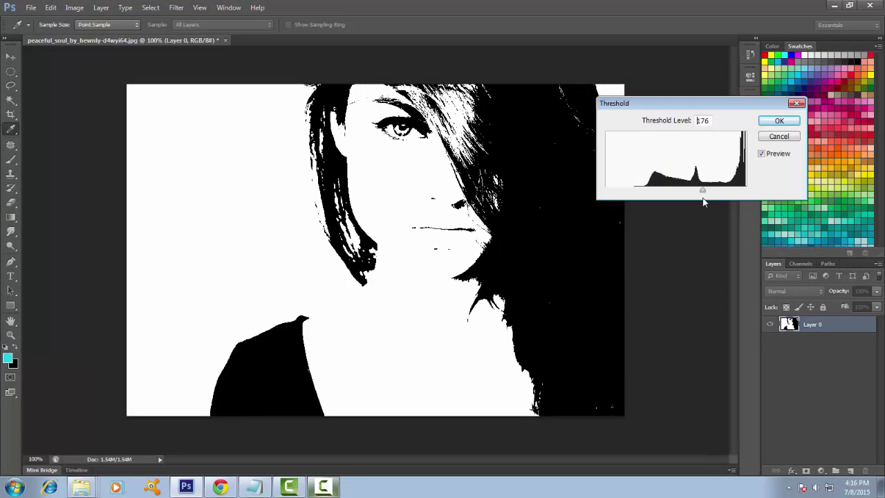
{"action": "left_click", "coordinate": [776, 121]}
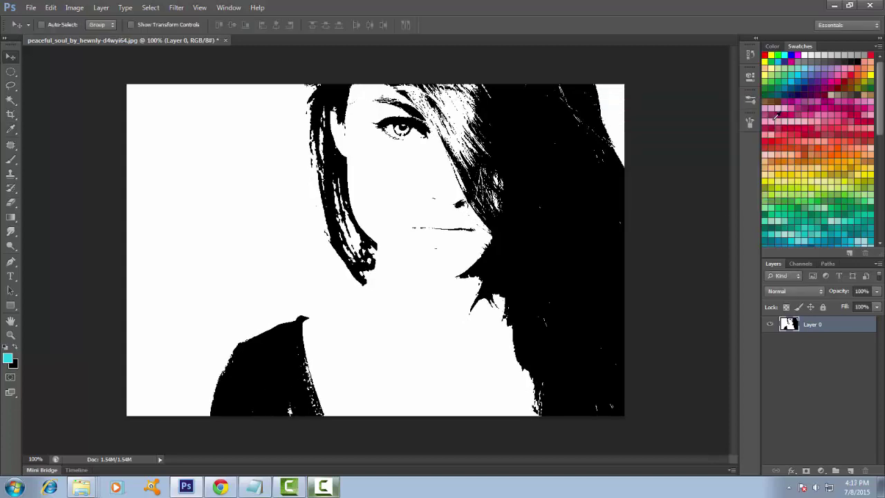
{"action": "left_click", "coordinate": [31, 7]}
Step: Open new000 and the newspaper collage, and drag the newspaper into the portrait
{"action": "left_click", "coordinate": [42, 29]}
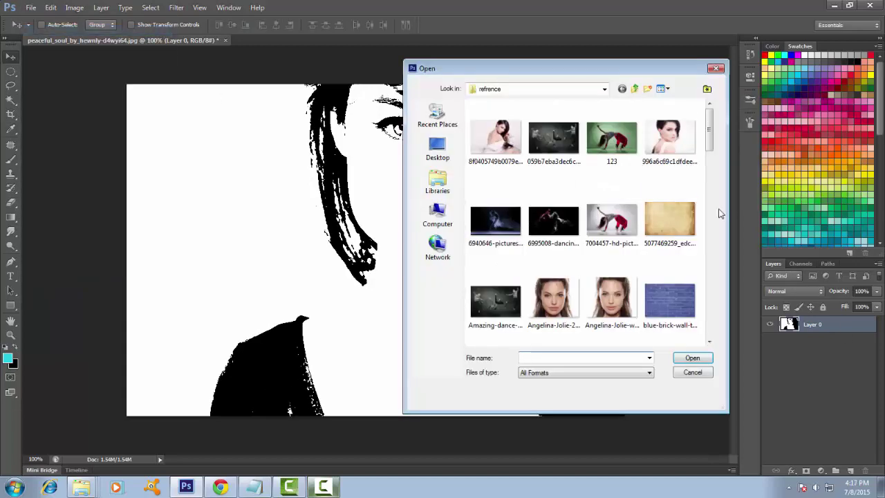
{"action": "left_click_drag", "start_coordinate": [712, 133], "coordinate": [715, 307]}
{"action": "left_click", "coordinate": [612, 228]}
{"action": "left_click", "coordinate": [670, 232], "text": "ctrl"}
{"action": "left_click", "coordinate": [692, 358]}
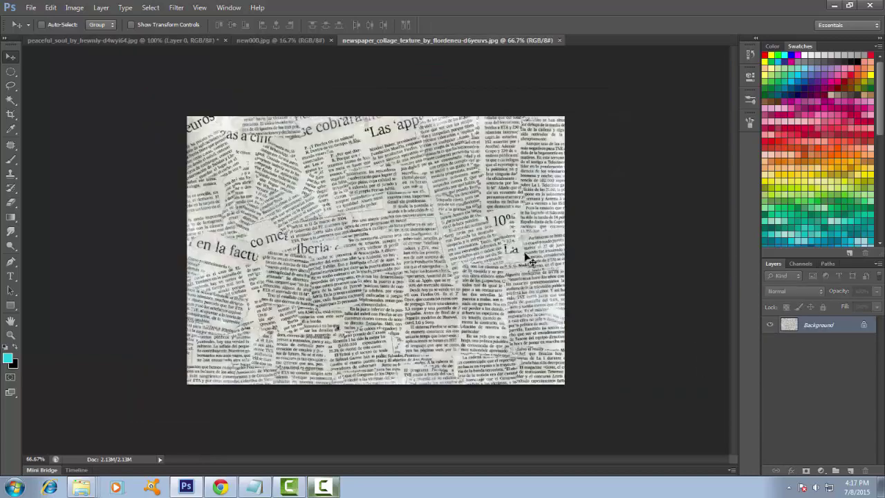
{"action": "left_click_drag", "start_coordinate": [367, 251], "coordinate": [379, 275]}
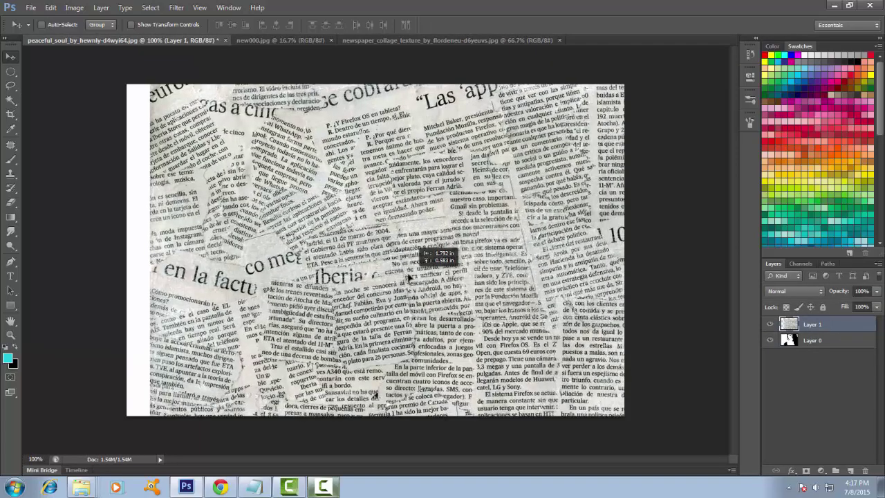
{"action": "key", "text": "ctrl+0"}
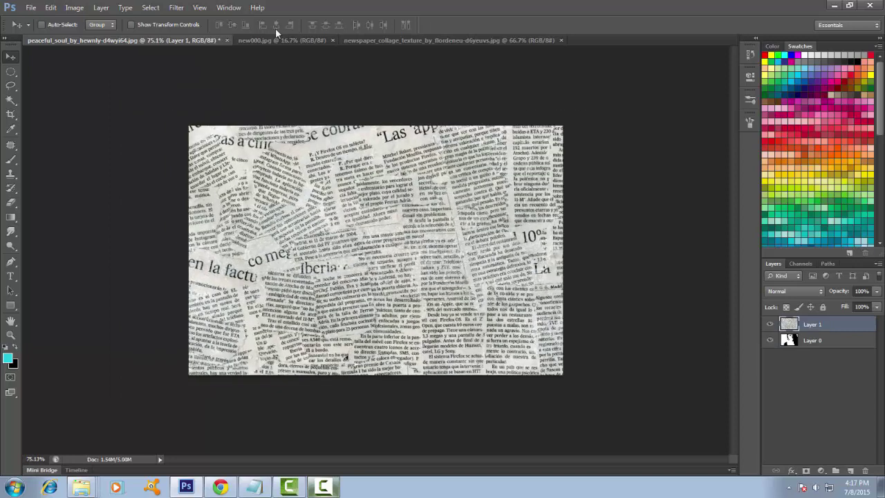
Step: Bring the new000 parchment into the portrait and scale it down to fit the canvas
{"action": "left_click", "coordinate": [287, 40]}
{"action": "mouse_move", "coordinate": [367, 271]}
{"action": "left_mouse_down"}
{"action": "mouse_move", "coordinate": [369, 353]}
{"action": "mouse_move", "coordinate": [381, 286]}
{"action": "left_mouse_up"}
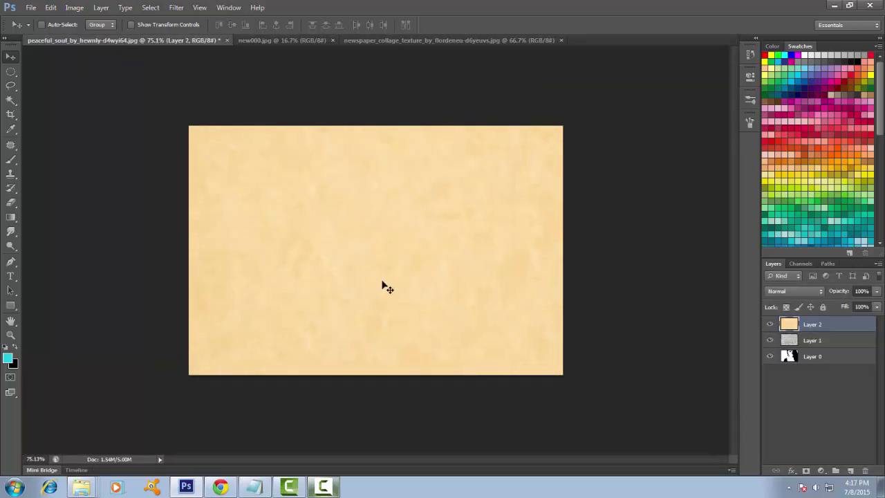
{"action": "key", "text": "ctrl+t"}
{"action": "key", "text": "ctrl+0"}
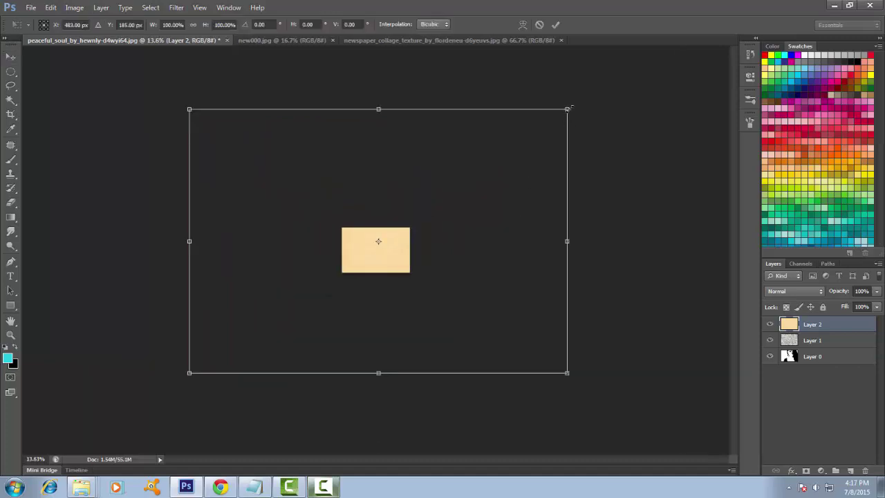
{"action": "left_click_drag", "start_coordinate": [567, 108], "coordinate": [424, 207]}
{"action": "key", "text": "ctrl+0"}
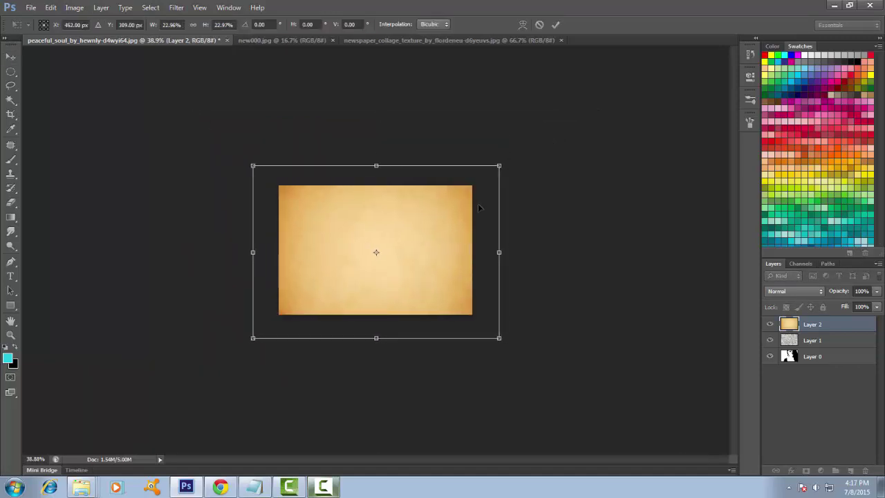
{"action": "left_click_drag", "start_coordinate": [498, 166], "coordinate": [476, 180]}
{"action": "key", "text": "ctrl+0"}
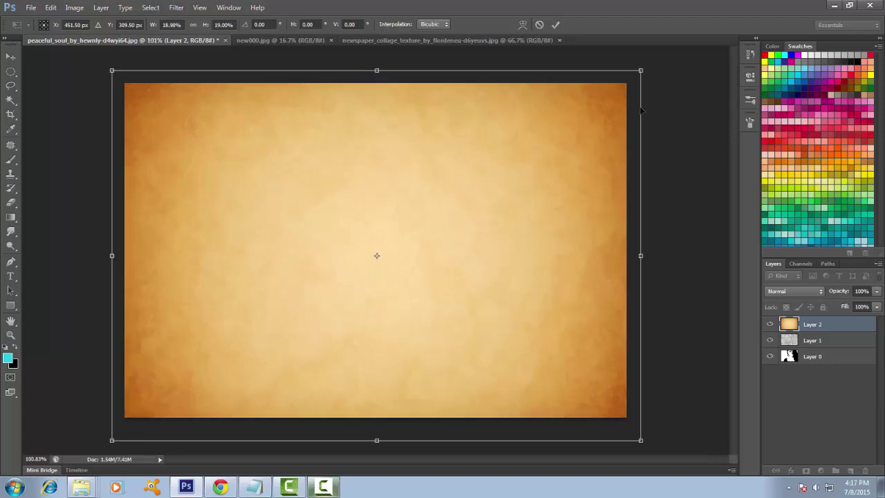
{"action": "left_click_drag", "start_coordinate": [634, 73], "coordinate": [632, 76]}
{"action": "key", "text": "Return"}
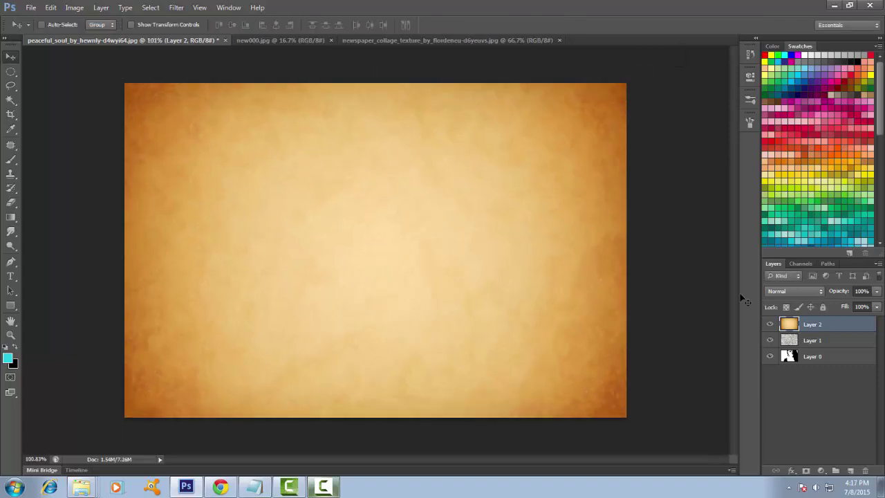
Step: Hide the parchment layer and scale newspaper Layer 1 to fill the canvas
{"action": "left_click", "coordinate": [812, 340]}
{"action": "left_click", "coordinate": [769, 324]}
{"action": "key", "text": "ctrl+t"}
{"action": "key", "text": "ctrl+0"}
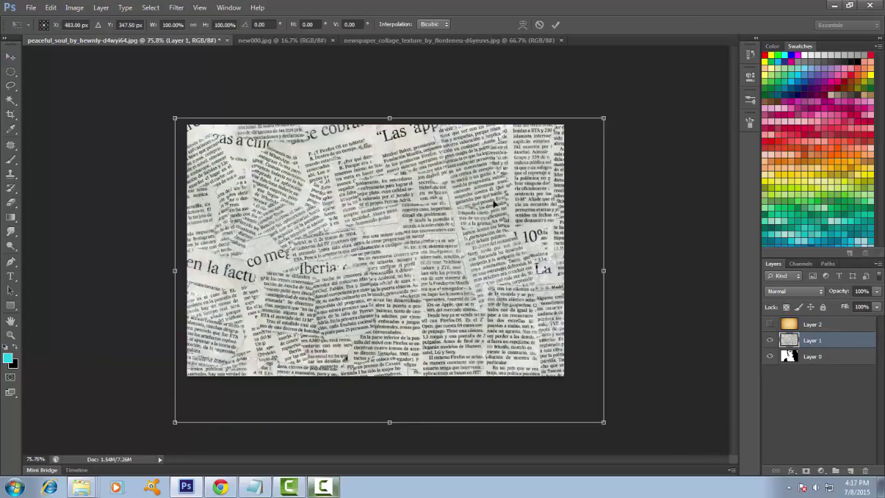
{"action": "mouse_move", "coordinate": [603, 118]}
{"action": "left_mouse_down"}
{"action": "mouse_move", "coordinate": [557, 373]}
{"action": "mouse_move", "coordinate": [579, 391]}
{"action": "left_mouse_up"}
{"action": "key", "text": "Return"}
{"action": "key", "text": "ctrl+0"}
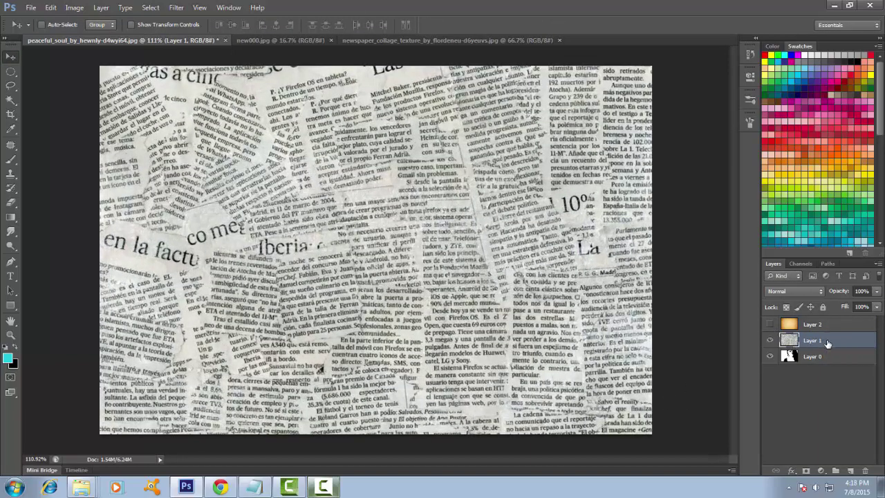
Step: Duplicate Layer 1, set the original to Multiply as a clipping mask, and show the copy
{"action": "key", "text": "ctrl+j"}
{"action": "left_click", "coordinate": [769, 340]}
{"action": "left_click", "coordinate": [821, 357]}
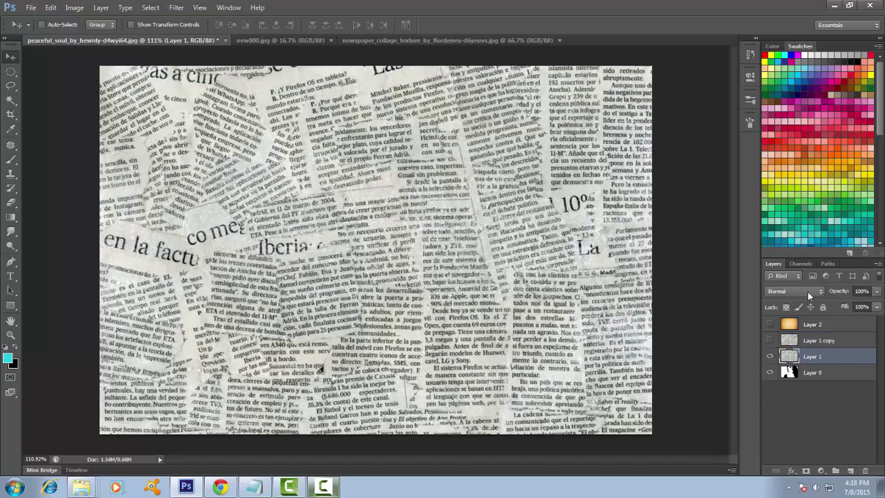
{"action": "left_click", "coordinate": [807, 291]}
{"action": "left_click", "coordinate": [795, 43]}
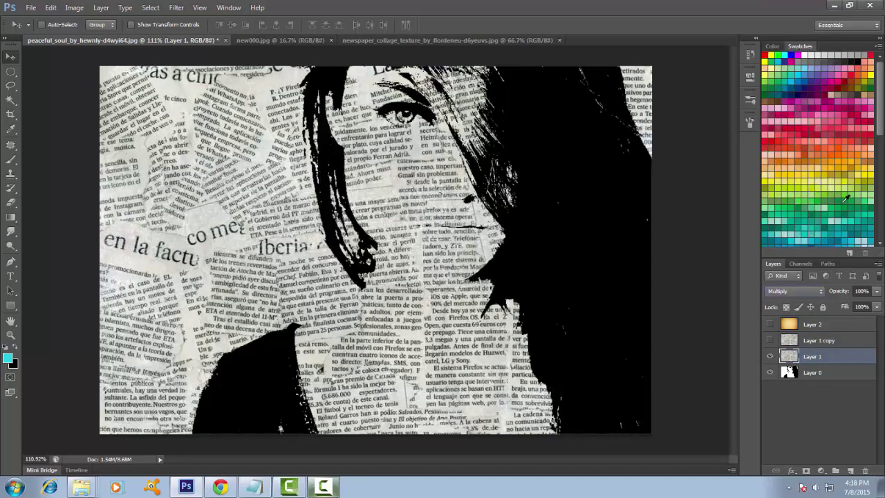
{"action": "right_click", "coordinate": [826, 362]}
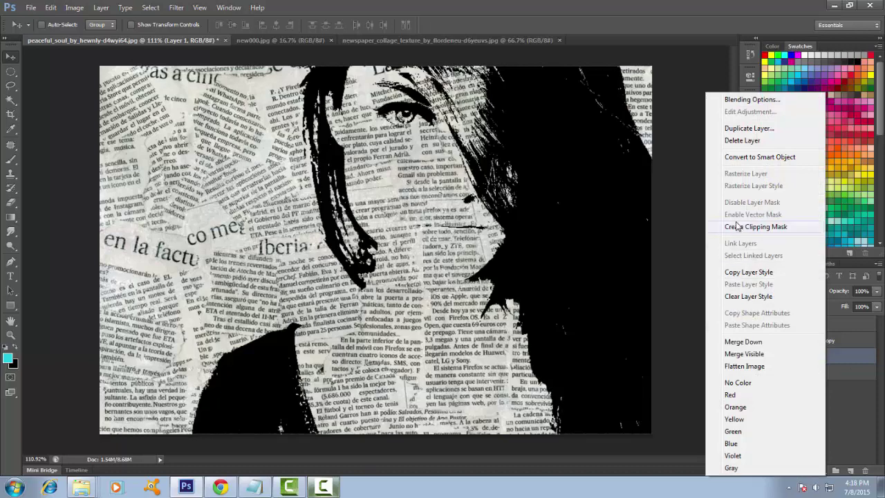
{"action": "left_click", "coordinate": [777, 229]}
{"action": "left_click", "coordinate": [819, 341]}
{"action": "left_click", "coordinate": [770, 340]}
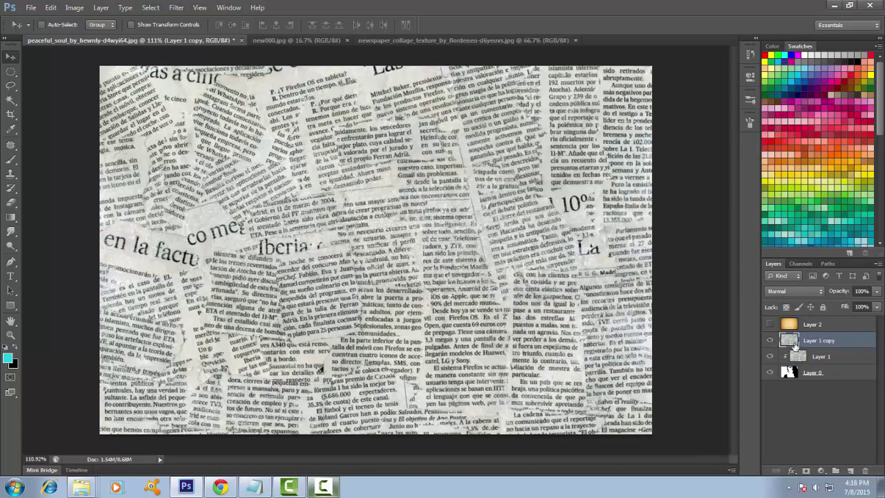
{"action": "left_click", "coordinate": [75, 8]}
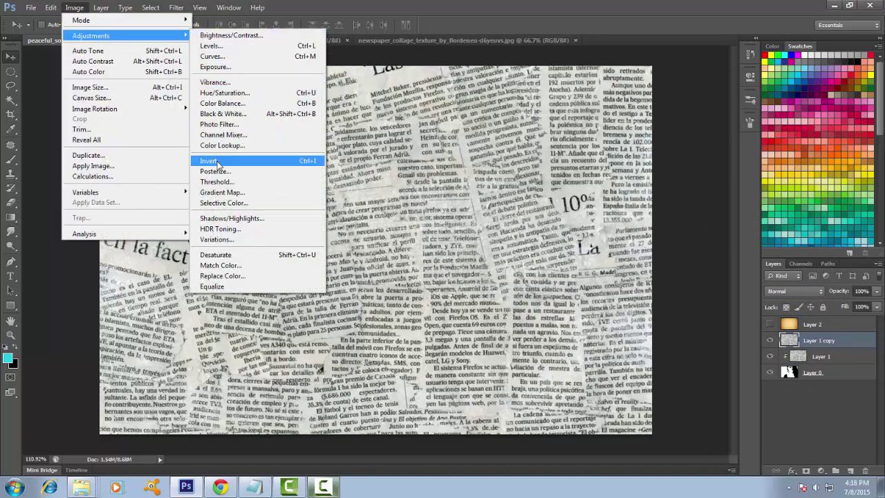
Step: Invert and desaturate Layer 1 copy, then blend it Lighten at about 53% opacity
{"action": "left_click", "coordinate": [228, 163]}
{"action": "left_click", "coordinate": [75, 8]}
{"action": "mouse_move", "coordinate": [91, 35]}
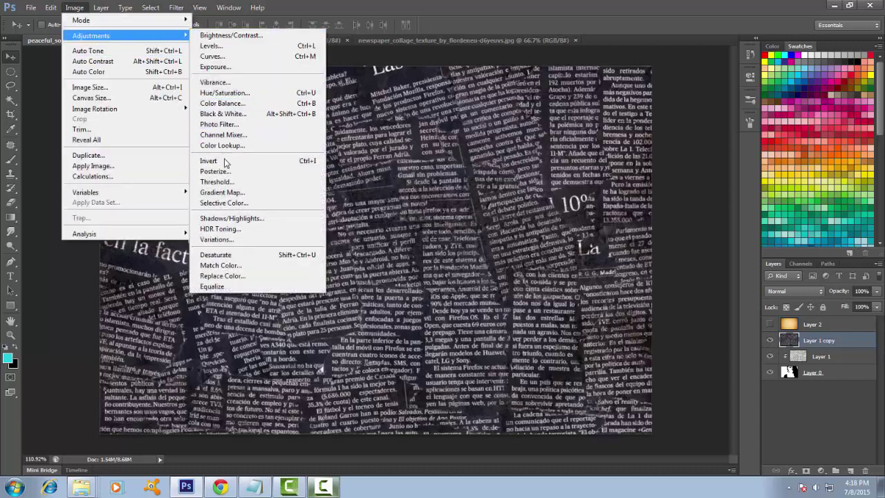
{"action": "left_click", "coordinate": [226, 256]}
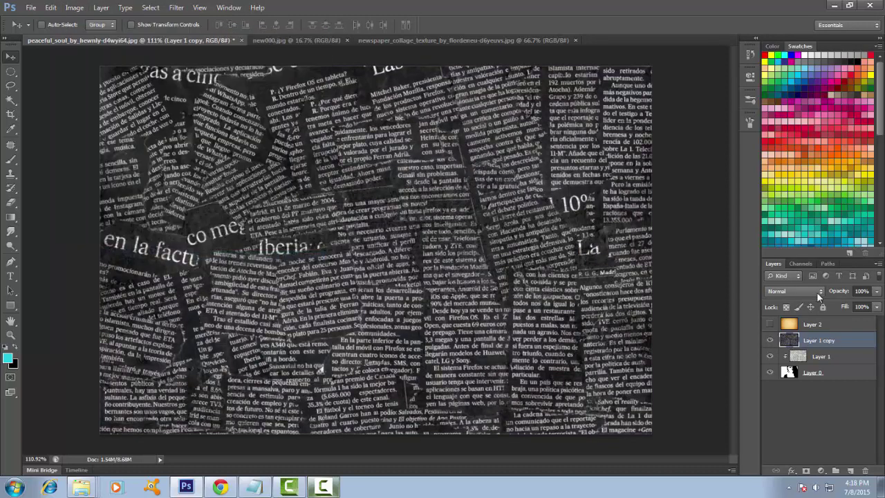
{"action": "left_click", "coordinate": [817, 293]}
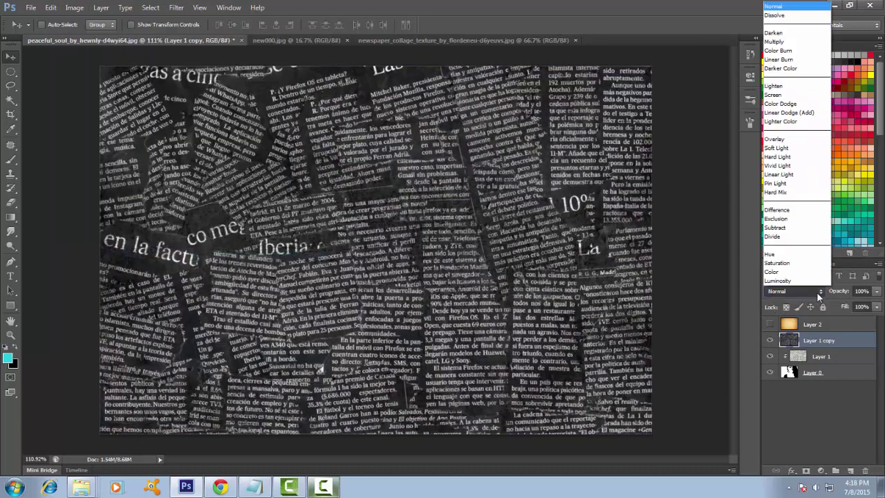
{"action": "left_click", "coordinate": [784, 86]}
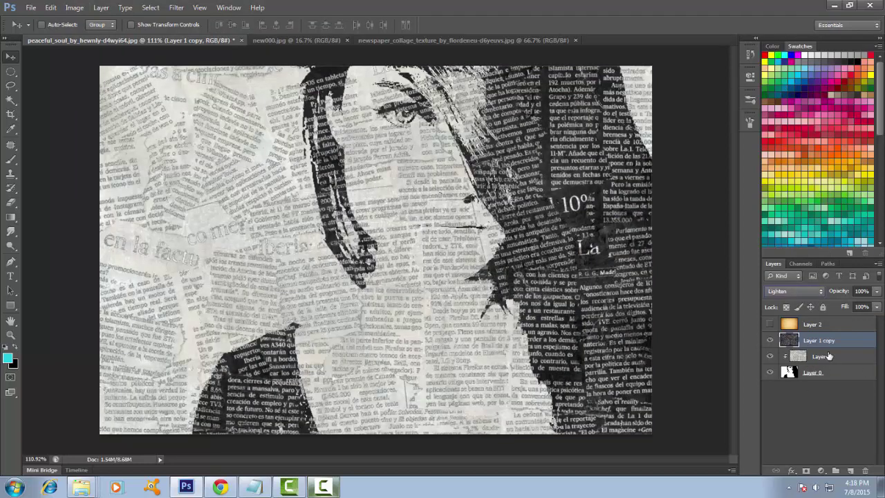
{"action": "left_click", "coordinate": [874, 291]}
{"action": "left_click_drag", "start_coordinate": [857, 307], "coordinate": [849, 309]}
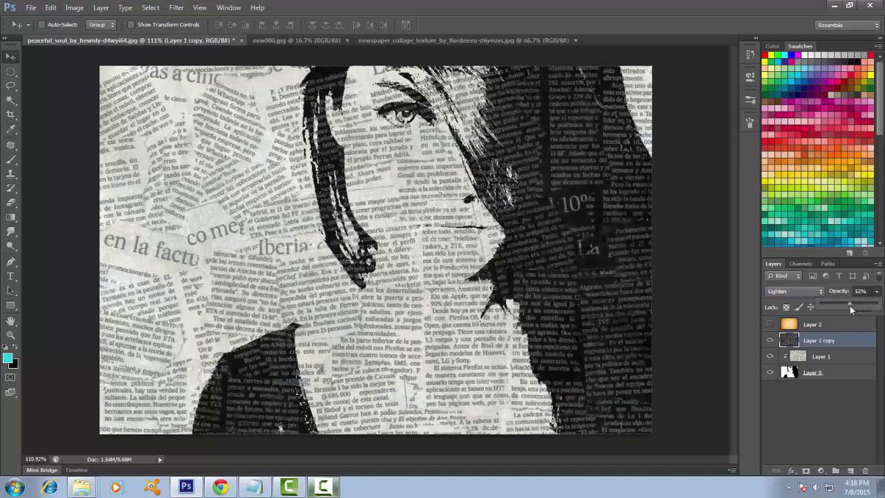
Step: Clip Layer 1 copy, lower Layer 1 to 41% opacity, and show parchment Layer 2
{"action": "right_click", "coordinate": [812, 347]}
{"action": "left_click", "coordinate": [741, 227]}
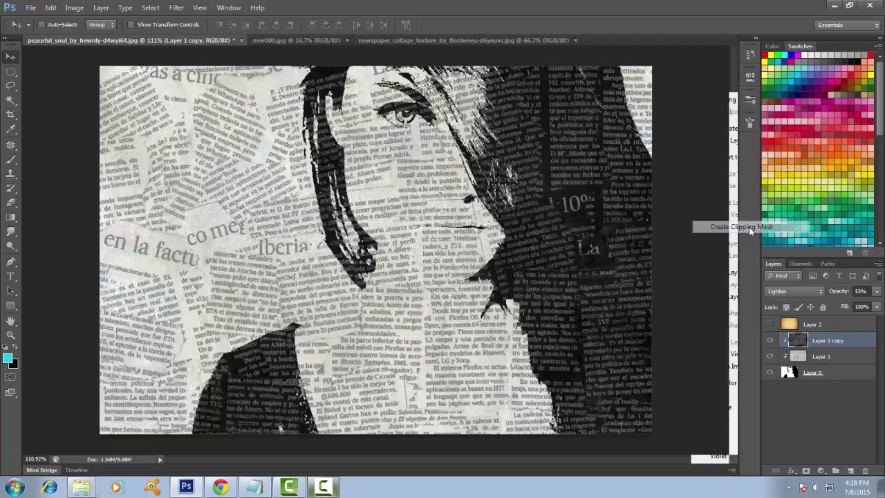
{"action": "left_click", "coordinate": [836, 365]}
{"action": "left_click", "coordinate": [876, 292]}
{"action": "left_click_drag", "start_coordinate": [875, 304], "coordinate": [833, 307]}
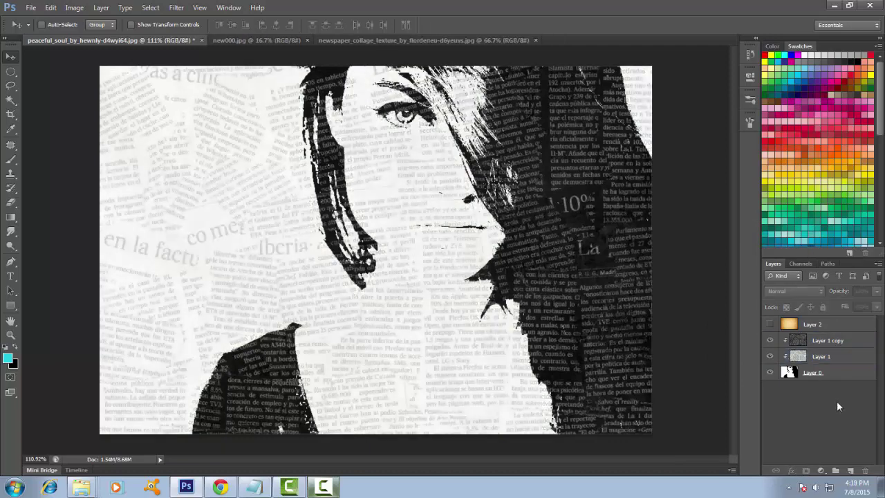
{"action": "left_click", "coordinate": [812, 324]}
{"action": "left_click", "coordinate": [769, 324]}
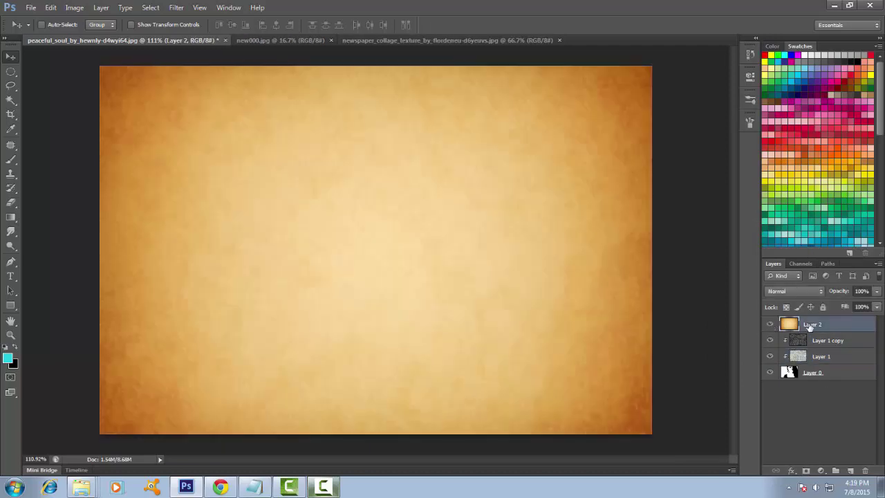
Step: Convert the parchment to grey with Black & White, lowering Yellows, and set it to Multiply
{"action": "left_click", "coordinate": [74, 7]}
{"action": "mouse_move", "coordinate": [90, 36]}
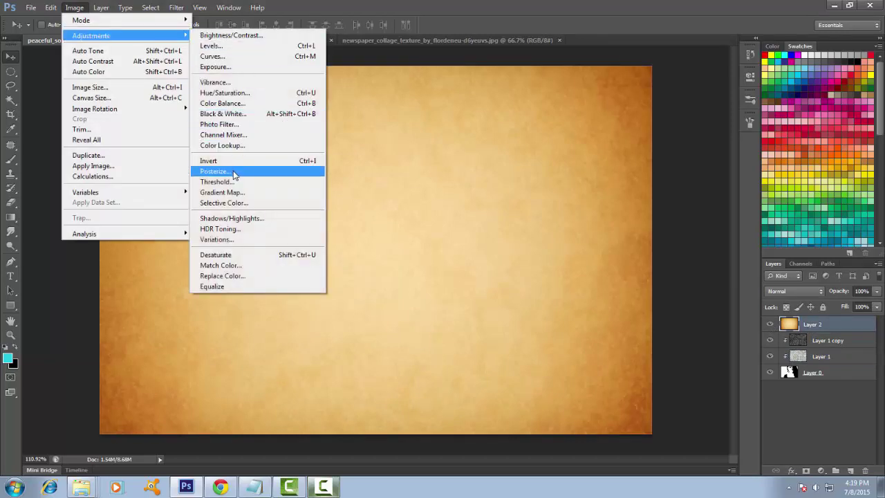
{"action": "left_click", "coordinate": [221, 113]}
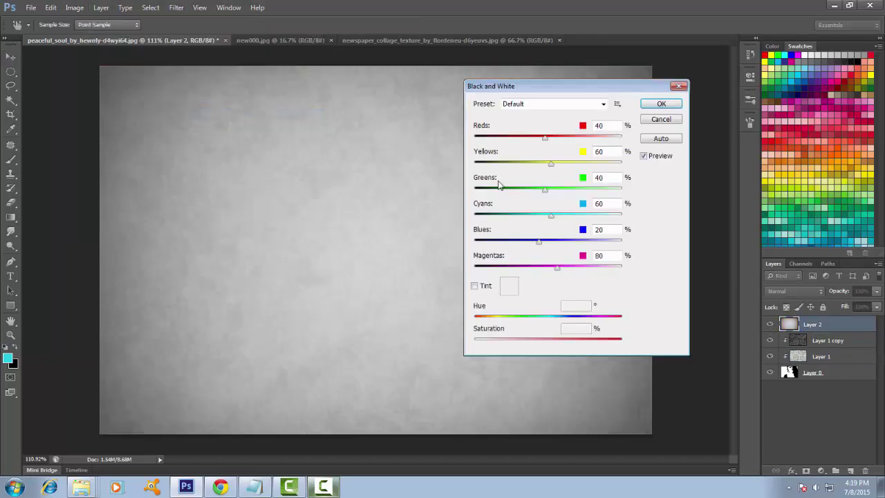
{"action": "left_click_drag", "start_coordinate": [551, 165], "coordinate": [561, 169]}
{"action": "left_click", "coordinate": [658, 105]}
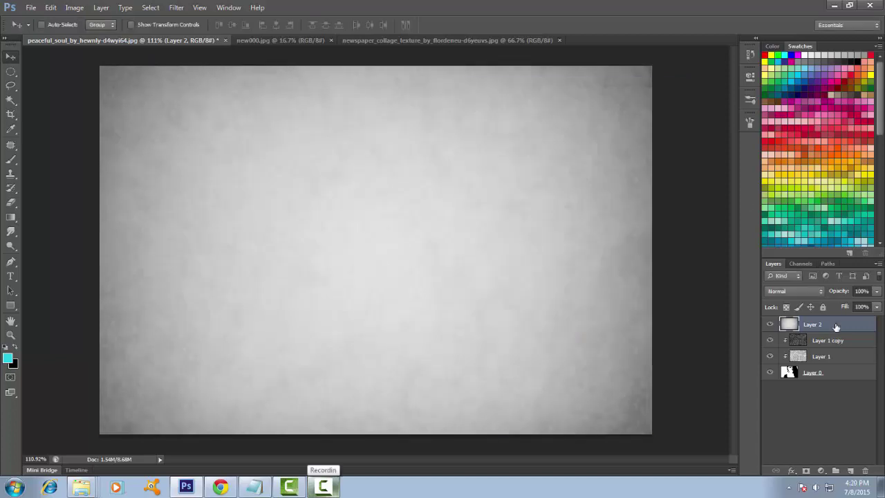
{"action": "left_click", "coordinate": [794, 291]}
{"action": "left_click", "coordinate": [782, 46]}
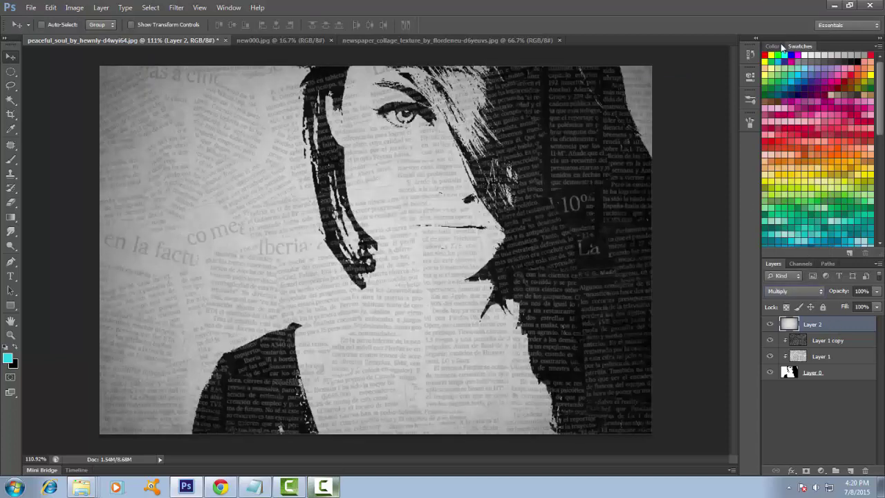
Step: Fade Layer 1 to 10% opacity and raise Layer 1 copy to 79%
{"action": "left_click", "coordinate": [821, 341]}
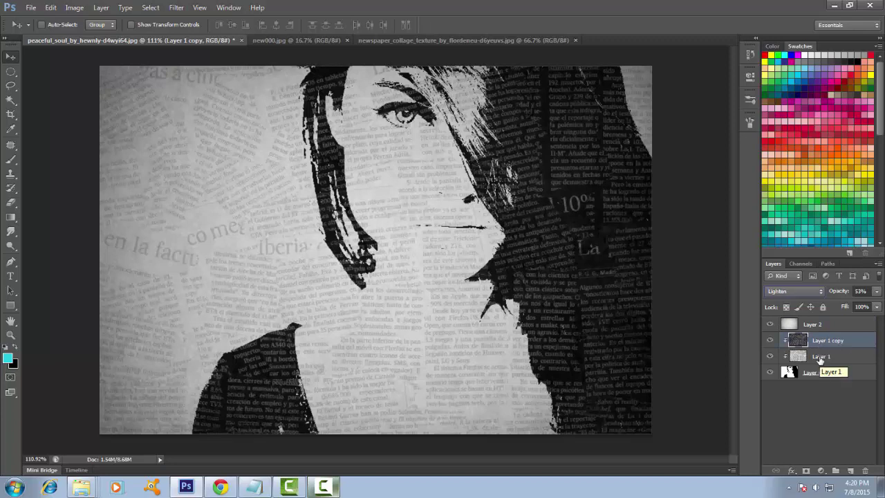
{"action": "left_click", "coordinate": [822, 356]}
{"action": "mouse_move", "coordinate": [838, 307]}
{"action": "left_mouse_down"}
{"action": "mouse_move", "coordinate": [823, 312]}
{"action": "mouse_move", "coordinate": [826, 302]}
{"action": "left_mouse_up"}
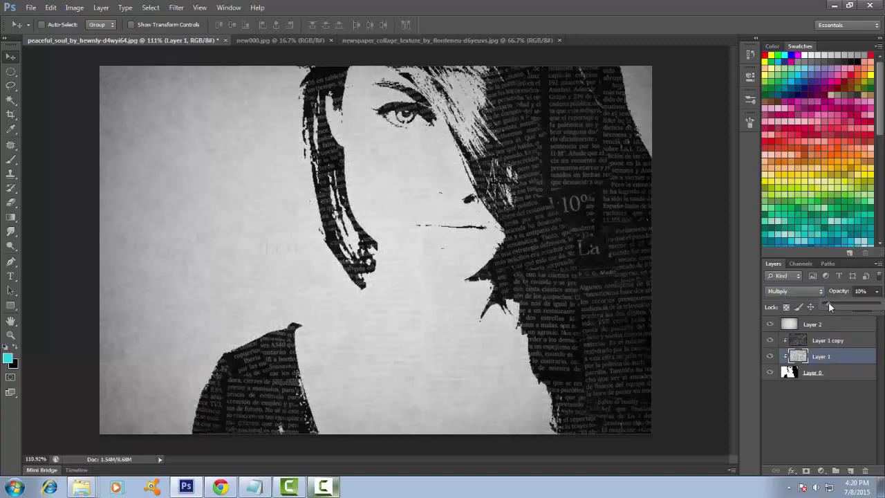
{"action": "left_click", "coordinate": [829, 340]}
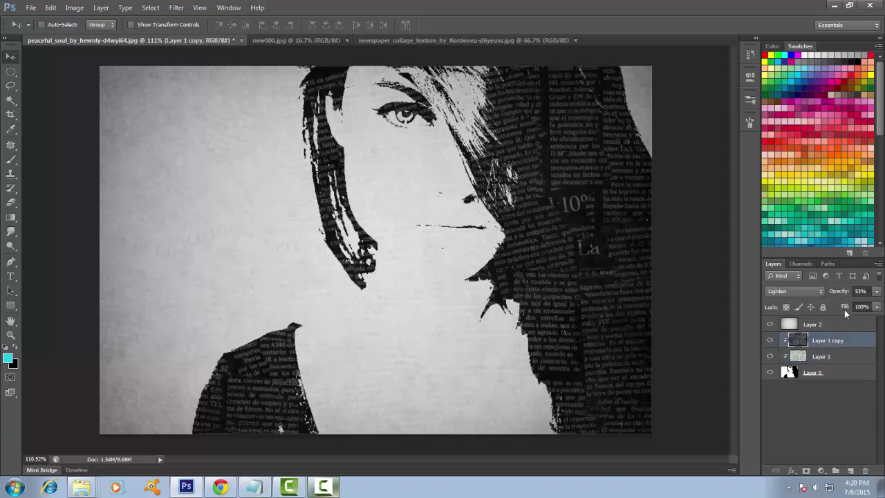
{"action": "left_click_drag", "start_coordinate": [841, 302], "coordinate": [865, 307]}
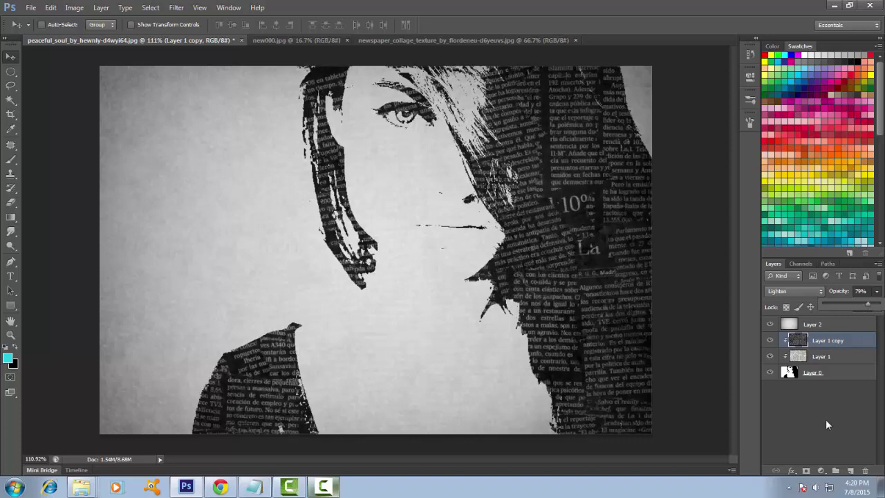
{"action": "left_click", "coordinate": [814, 324]}
{"action": "left_click", "coordinate": [796, 341]}
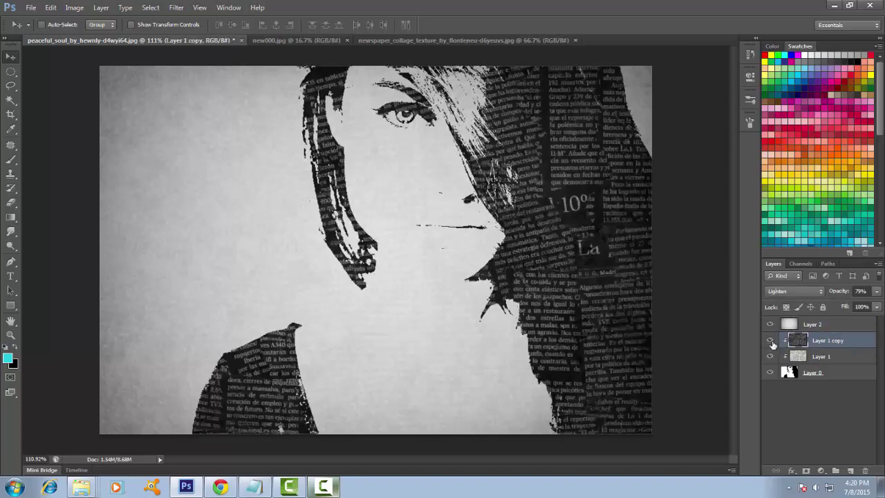
{"action": "key", "text": "j"}
{"action": "left_click", "coordinate": [826, 325]}
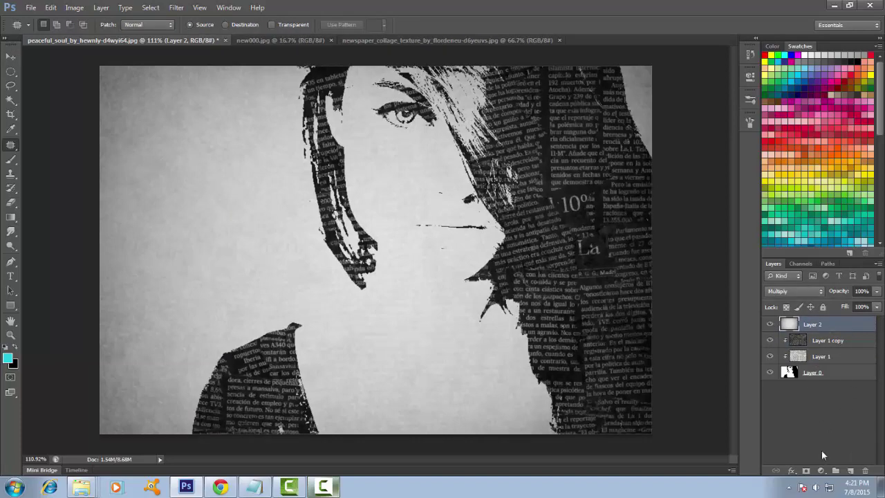
Step: Paint a broad yellow diagonal brush stroke across the portrait on a new layer
{"action": "left_click", "coordinate": [821, 381]}
{"action": "left_click", "coordinate": [850, 470]}
{"action": "left_click", "coordinate": [9, 358]}
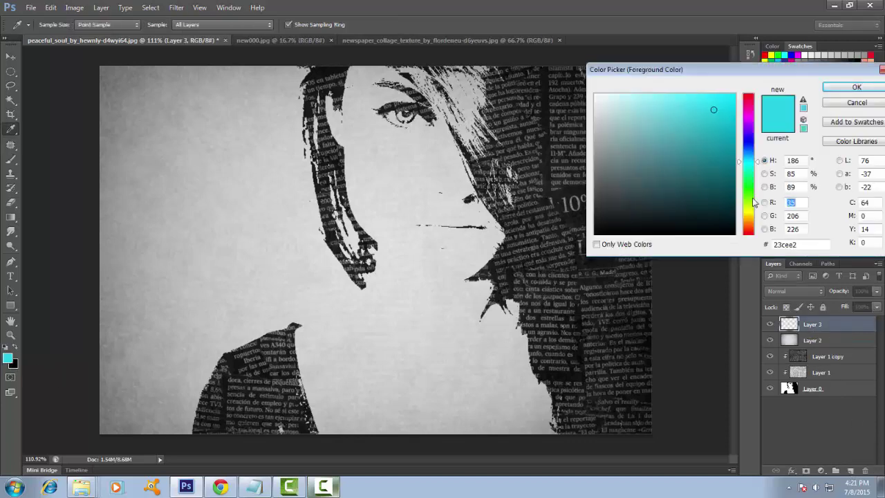
{"action": "left_click_drag", "start_coordinate": [753, 201], "coordinate": [752, 212]}
{"action": "left_click", "coordinate": [710, 112]}
{"action": "left_click", "coordinate": [856, 88]}
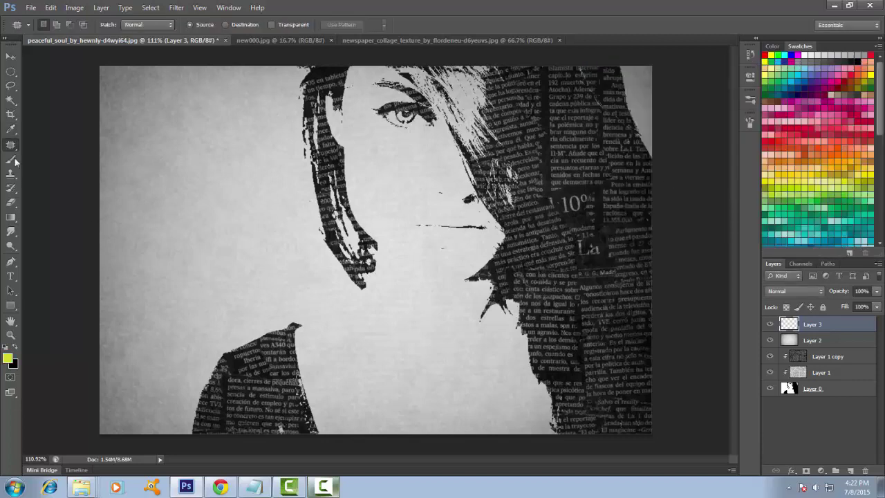
{"action": "left_click", "coordinate": [12, 161]}
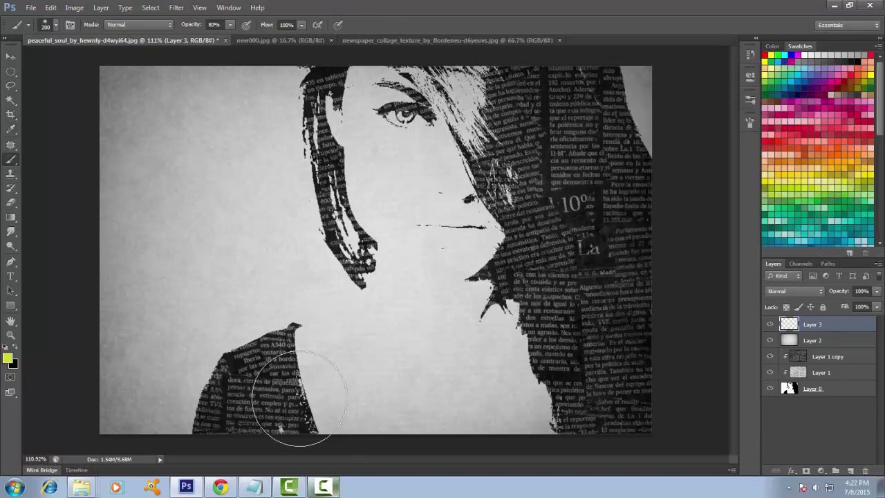
{"action": "left_click_drag", "start_coordinate": [299, 399], "coordinate": [483, 105]}
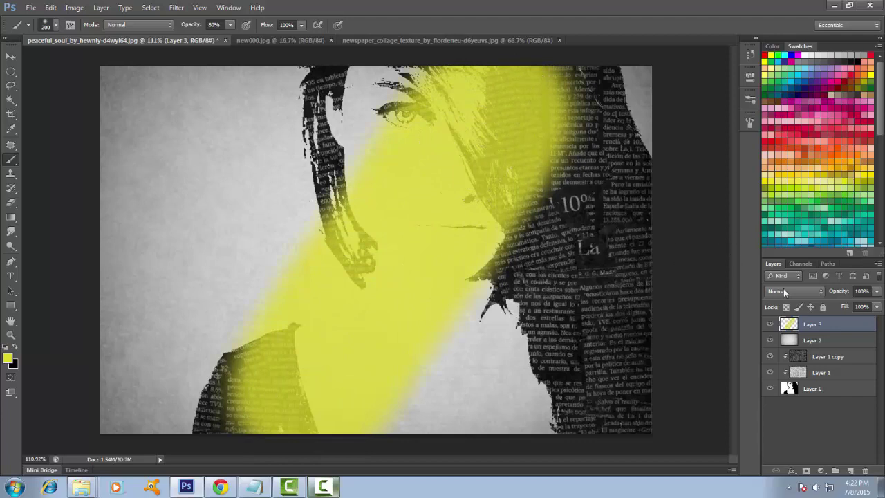
Step: Try Overlay, Lighter Color and Soft Light, then set the yellow layer to Lighten at 41% opacity
{"action": "left_click", "coordinate": [788, 291]}
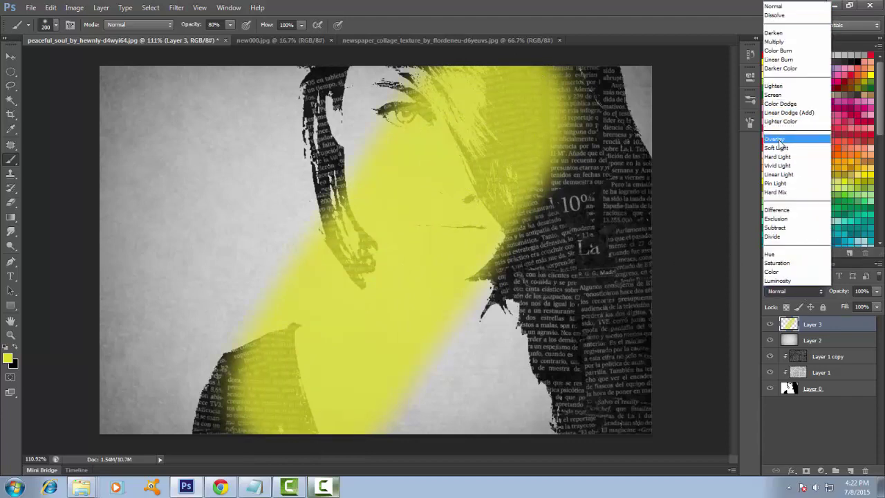
{"action": "left_click", "coordinate": [779, 141]}
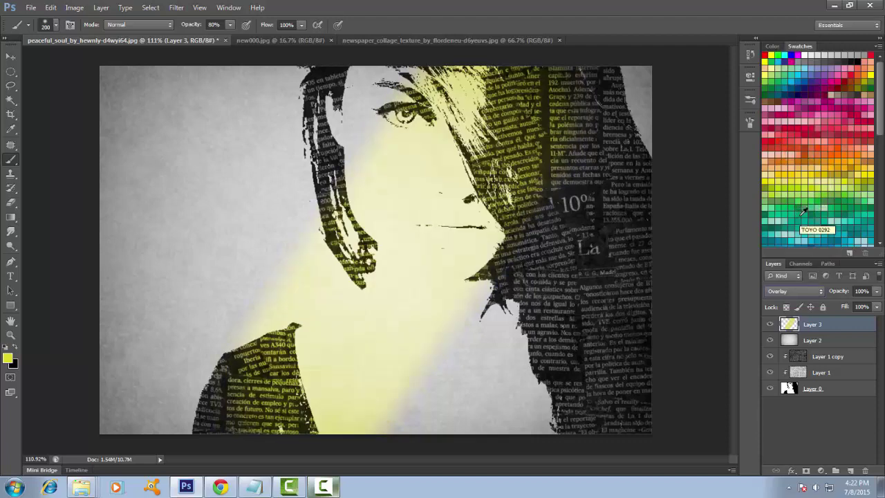
{"action": "left_click", "coordinate": [800, 290]}
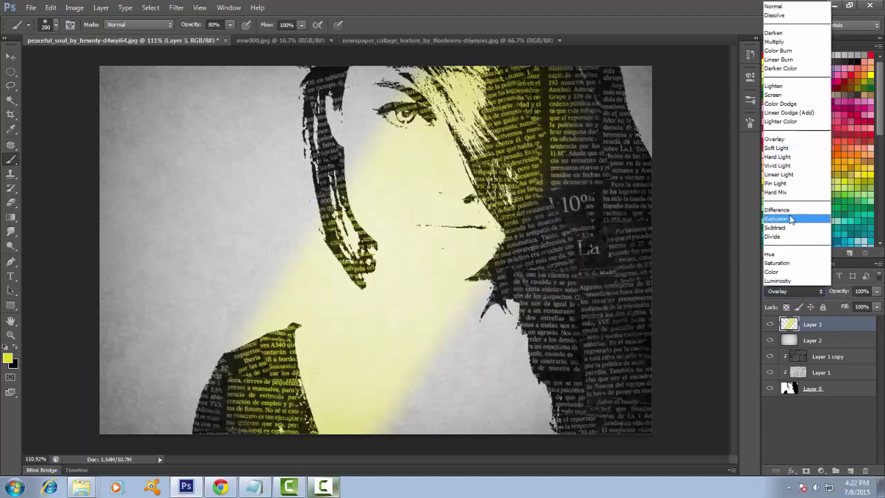
{"action": "left_click", "coordinate": [784, 124]}
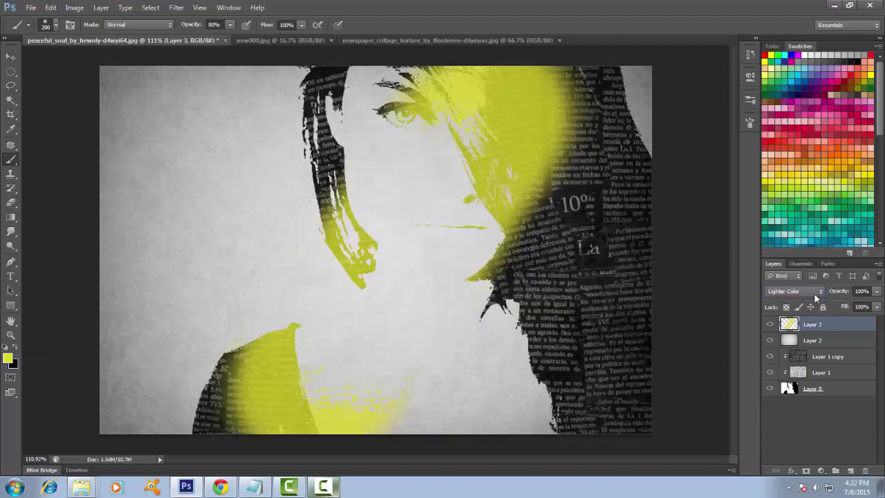
{"action": "left_click", "coordinate": [814, 292]}
{"action": "left_click", "coordinate": [782, 140]}
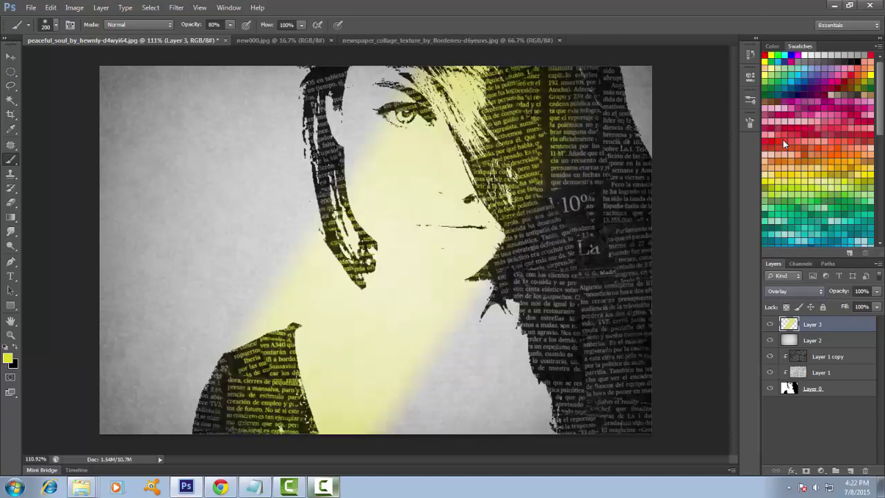
{"action": "left_click", "coordinate": [795, 291]}
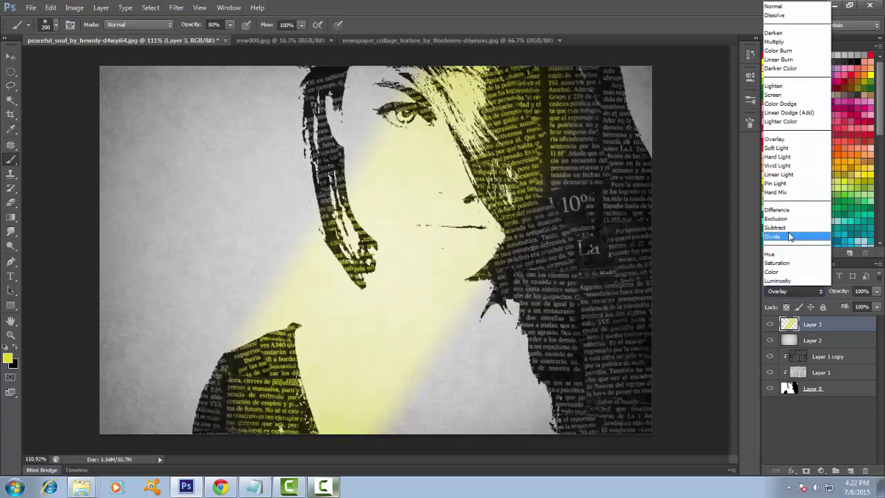
{"action": "left_click", "coordinate": [780, 153]}
{"action": "key", "text": "Up"}
{"action": "key", "text": "Up"}
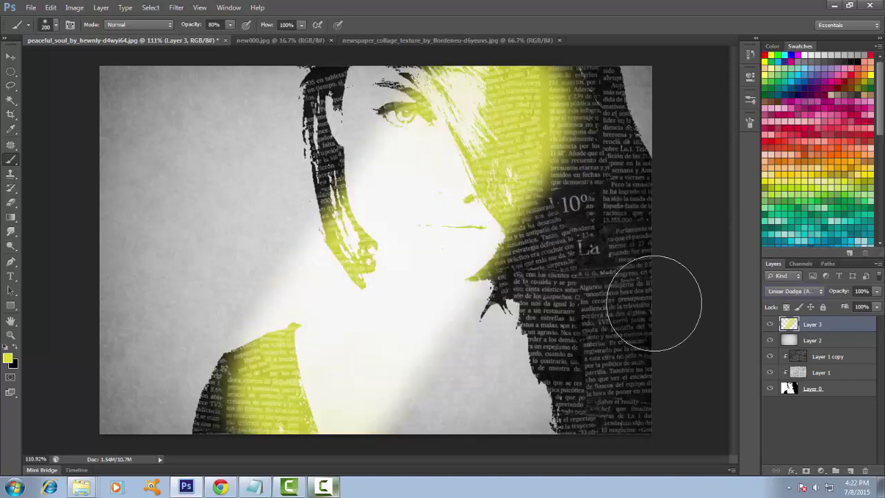
{"action": "key", "text": "Down"}
{"action": "key", "text": "Up"}
{"action": "key", "text": "Up"}
{"action": "key", "text": "Up"}
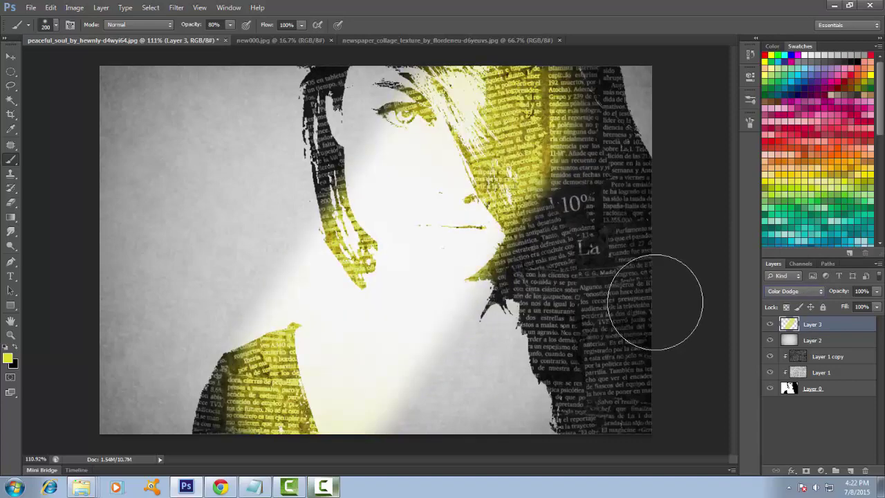
{"action": "key", "text": "Up"}
{"action": "key", "text": "Up"}
{"action": "key", "text": "Up"}
{"action": "key", "text": "Up"}
{"action": "key", "text": "Up"}
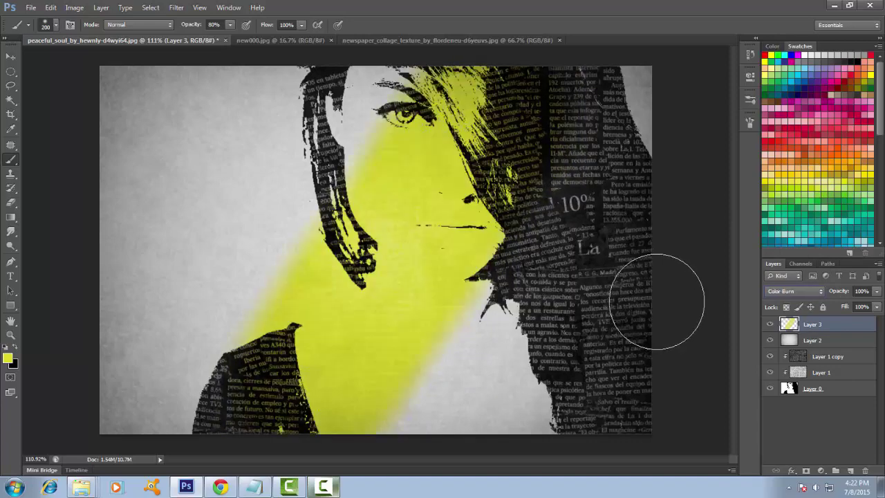
{"action": "left_click", "coordinate": [813, 294]}
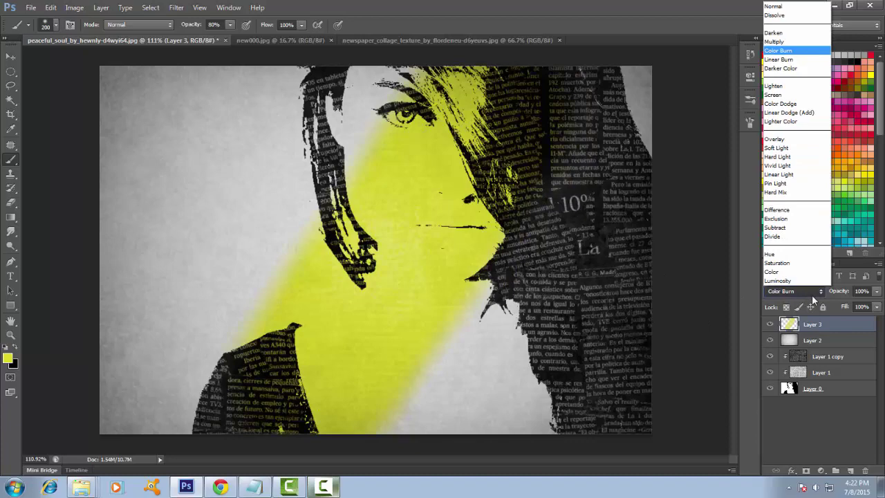
{"action": "left_click", "coordinate": [779, 85]}
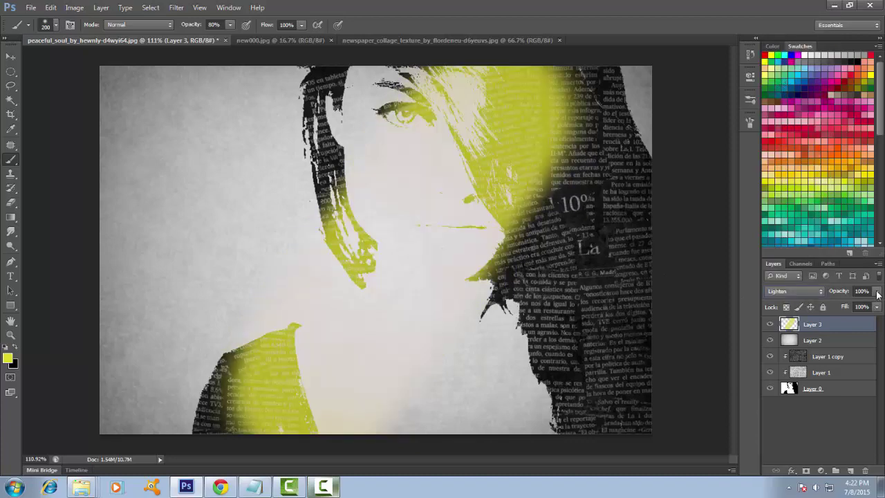
{"action": "left_click_drag", "start_coordinate": [877, 293], "coordinate": [843, 304]}
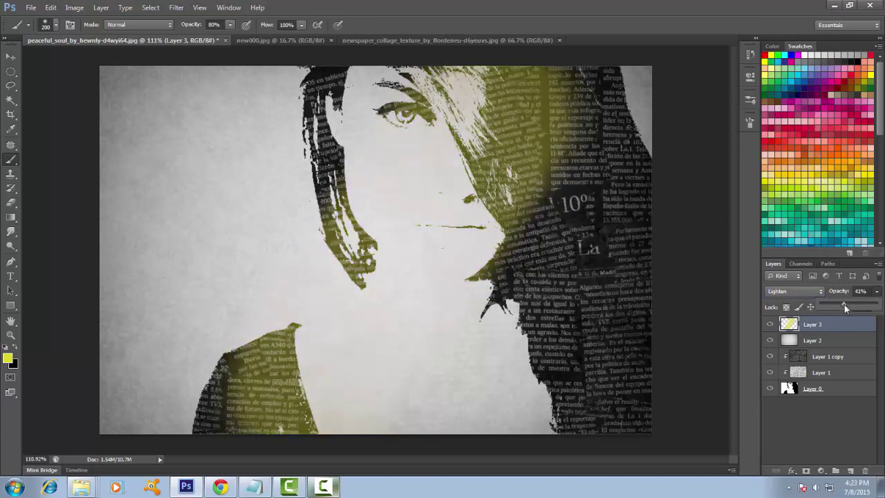
Step: Paint a purple diagonal stroke with a 150 px brush on new Layer 4
{"action": "left_click", "coordinate": [850, 471]}
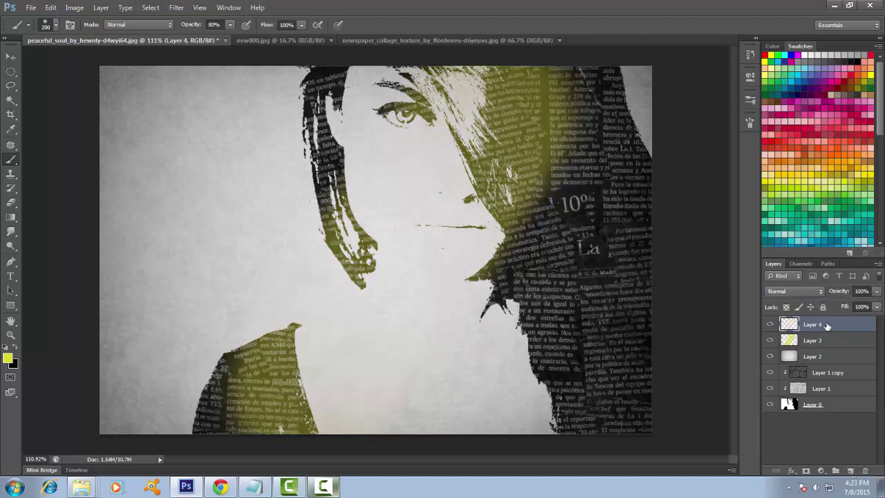
{"action": "left_click", "coordinate": [7, 357]}
{"action": "left_click_drag", "start_coordinate": [753, 151], "coordinate": [749, 128]}
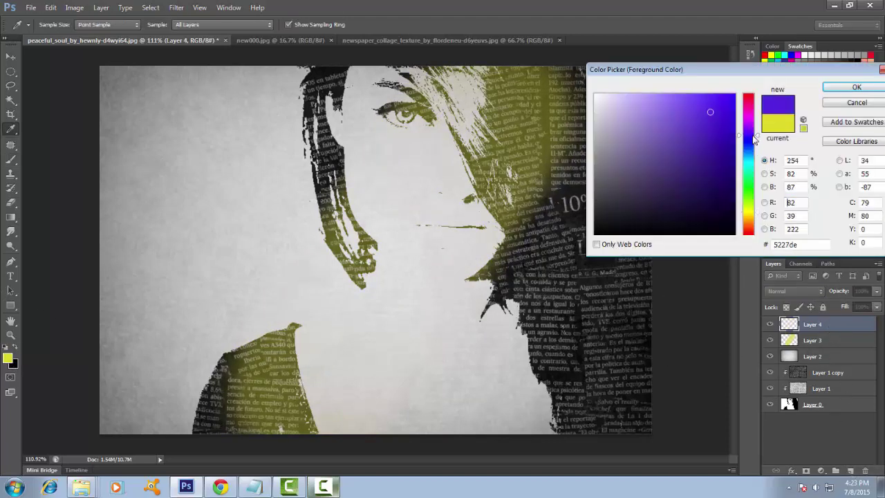
{"action": "left_click", "coordinate": [856, 87]}
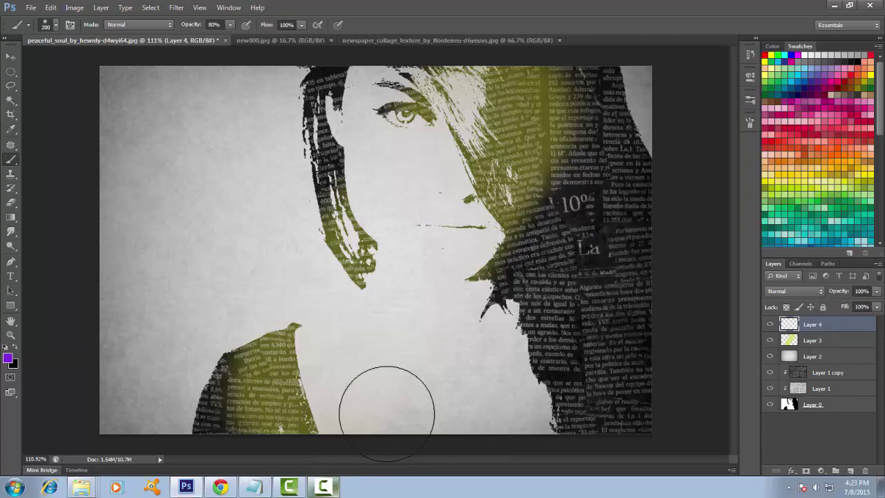
{"action": "key", "text": "bracketleft"}
{"action": "key", "text": "bracketleft"}
{"action": "mouse_move", "coordinate": [388, 411]}
{"action": "left_mouse_down"}
{"action": "mouse_move", "coordinate": [481, 282]}
{"action": "mouse_move", "coordinate": [612, 129]}
{"action": "mouse_move", "coordinate": [563, 198]}
{"action": "left_mouse_up"}
Step: Blend the purple layer in Overlay mode at 37% opacity
{"action": "left_click", "coordinate": [803, 291]}
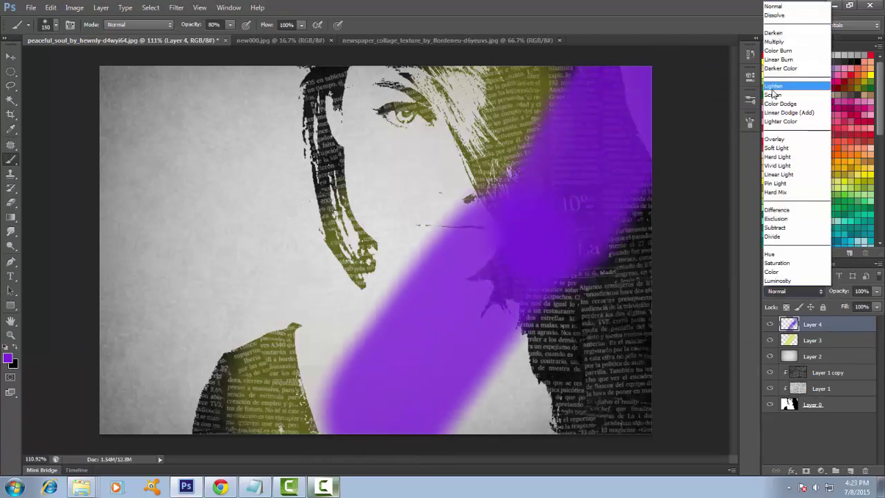
{"action": "left_click", "coordinate": [788, 88]}
{"action": "left_click", "coordinate": [876, 291]}
{"action": "mouse_move", "coordinate": [877, 305]}
{"action": "left_mouse_down"}
{"action": "mouse_move", "coordinate": [834, 305]}
{"action": "mouse_move", "coordinate": [843, 314]}
{"action": "left_mouse_up"}
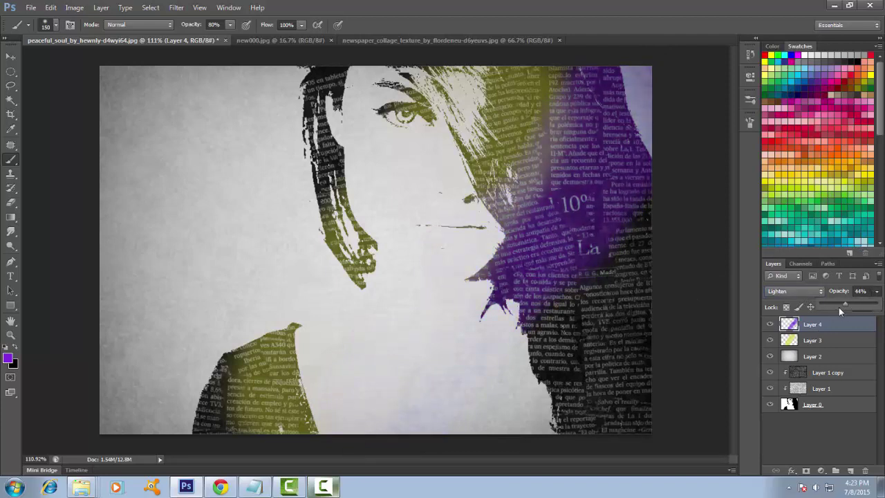
{"action": "left_click", "coordinate": [810, 293]}
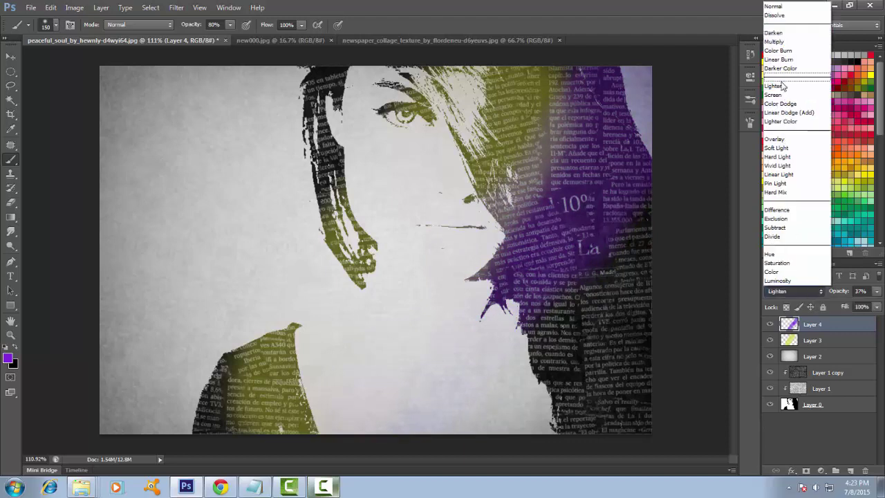
{"action": "left_click", "coordinate": [783, 144]}
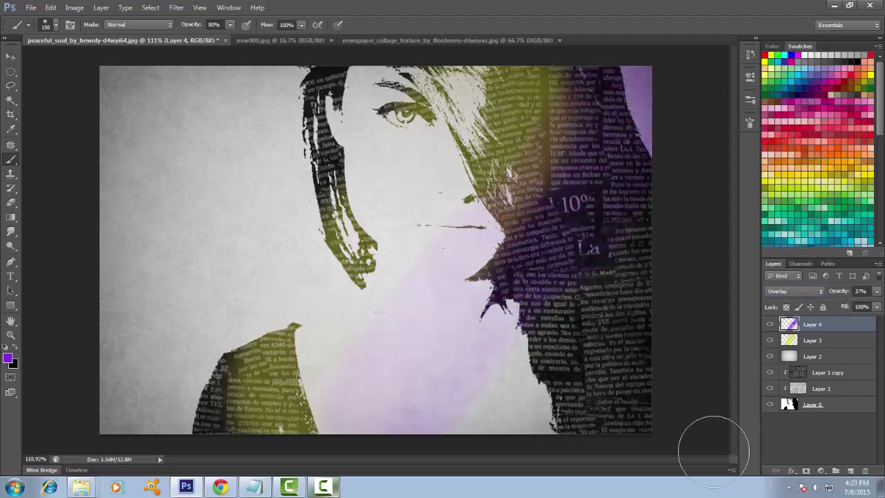
Step: Paint an orange diagonal band across the face on new Layer 5
{"action": "left_click", "coordinate": [850, 470]}
{"action": "left_click", "coordinate": [8, 357]}
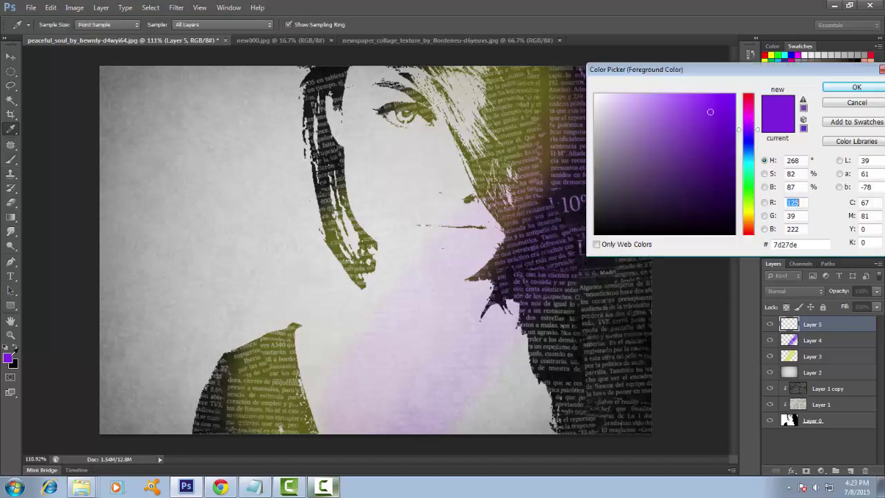
{"action": "left_click_drag", "start_coordinate": [746, 129], "coordinate": [754, 101]}
{"action": "left_click", "coordinate": [707, 103]}
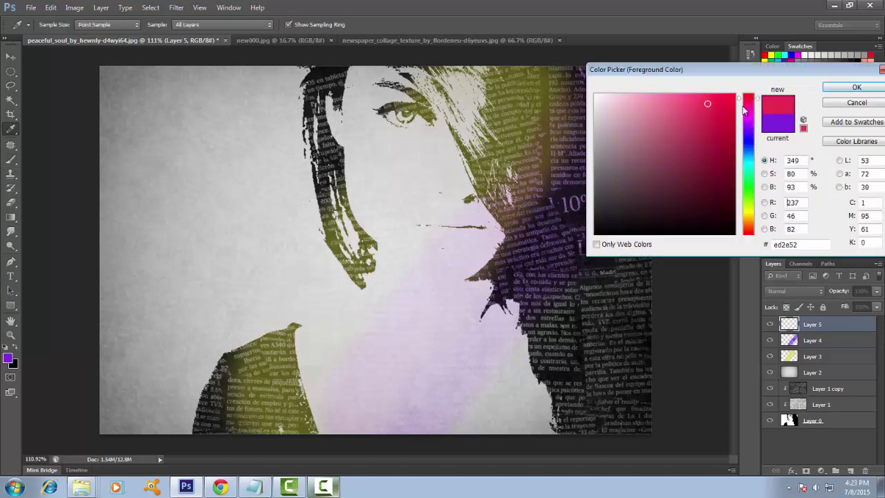
{"action": "left_click_drag", "start_coordinate": [747, 194], "coordinate": [747, 228]}
{"action": "left_click", "coordinate": [839, 87]}
{"action": "key", "text": "b"}
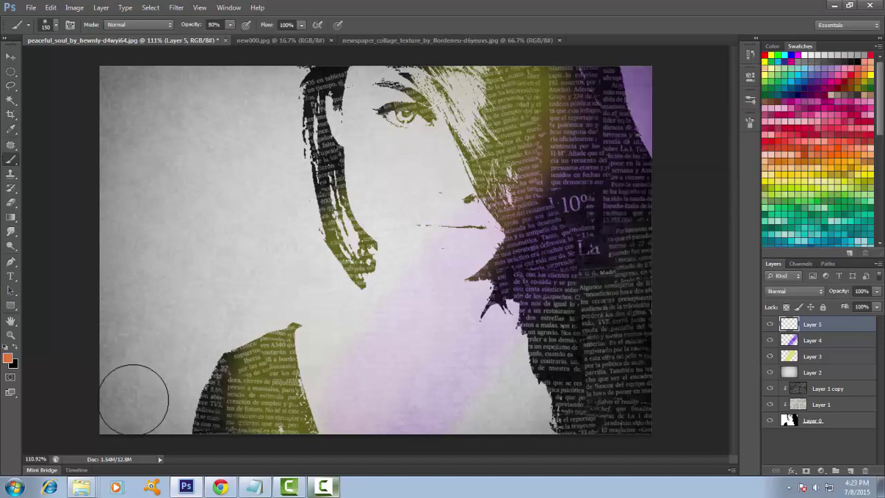
{"action": "mouse_move", "coordinate": [128, 385]}
{"action": "left_mouse_down"}
{"action": "mouse_move", "coordinate": [255, 234]}
{"action": "mouse_move", "coordinate": [442, 55]}
{"action": "left_mouse_up"}
{"action": "mouse_move", "coordinate": [393, 154]}
{"action": "left_mouse_down"}
{"action": "mouse_move", "coordinate": [283, 243]}
{"action": "mouse_move", "coordinate": [352, 191]}
{"action": "mouse_move", "coordinate": [523, 98]}
{"action": "left_mouse_up"}
Step: Set the orange layer to Overlay at 22% opacity
{"action": "left_click", "coordinate": [794, 291]}
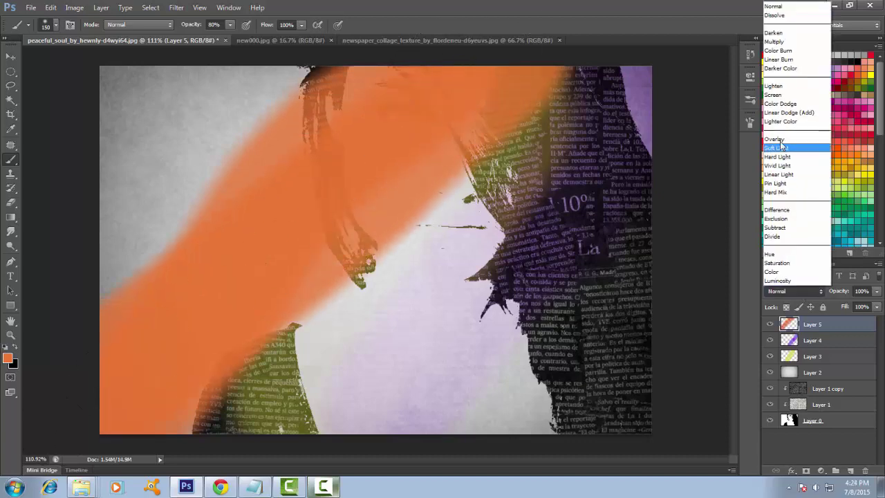
{"action": "left_click", "coordinate": [781, 148]}
{"action": "left_click_drag", "start_coordinate": [877, 291], "coordinate": [862, 307]}
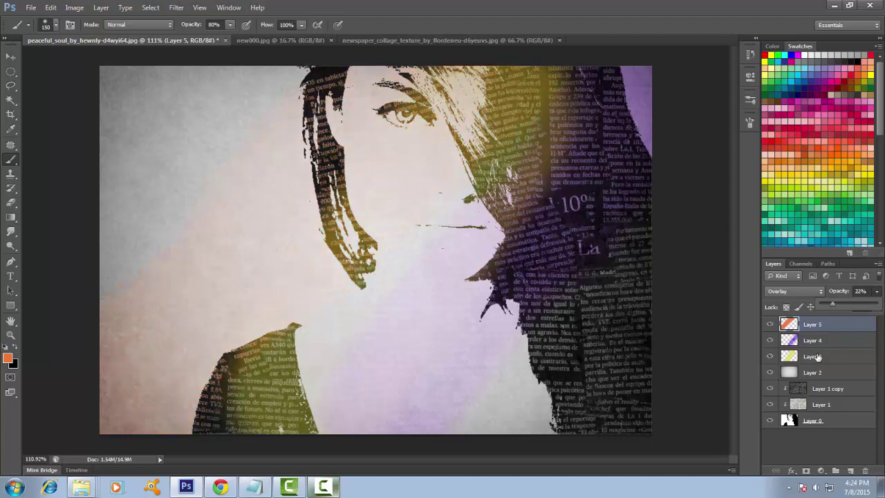
Step: Paint vivid green over the upper-left background on new Layer 6
{"action": "left_click", "coordinate": [850, 471]}
{"action": "left_click", "coordinate": [7, 356]}
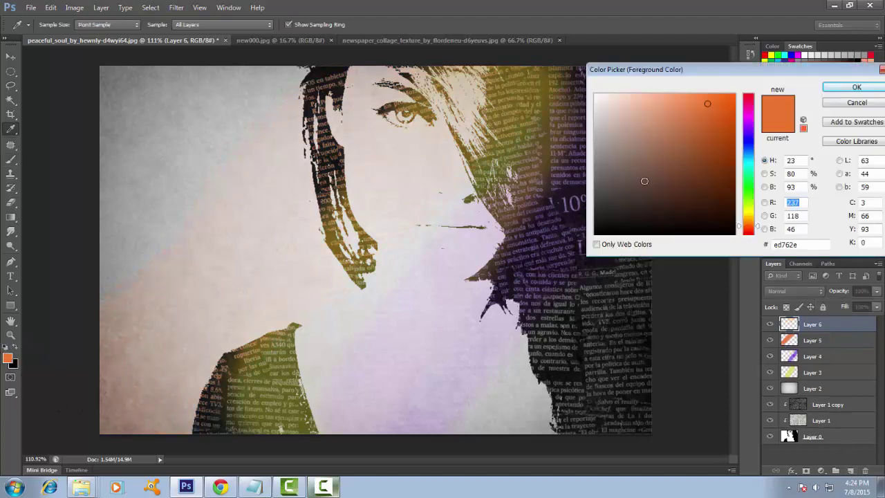
{"action": "left_click", "coordinate": [746, 193]}
{"action": "left_click", "coordinate": [717, 118]}
{"action": "left_click", "coordinate": [857, 87]}
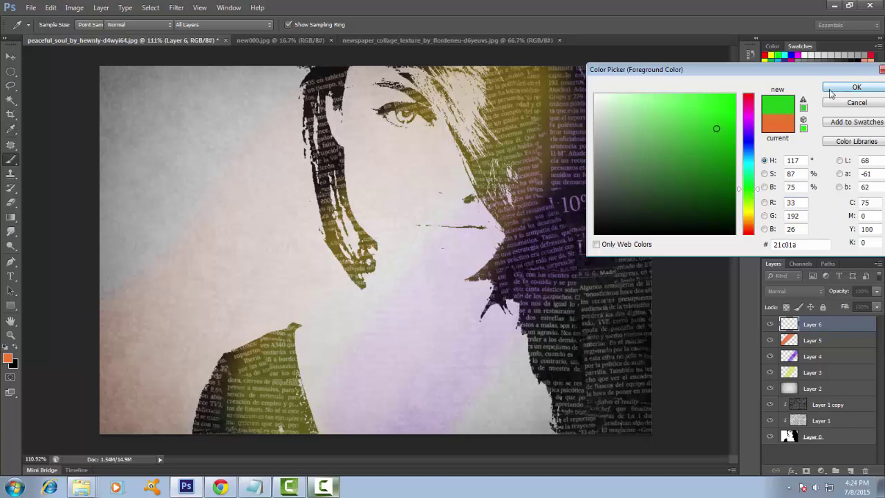
{"action": "left_click_drag", "start_coordinate": [108, 261], "coordinate": [95, 152]}
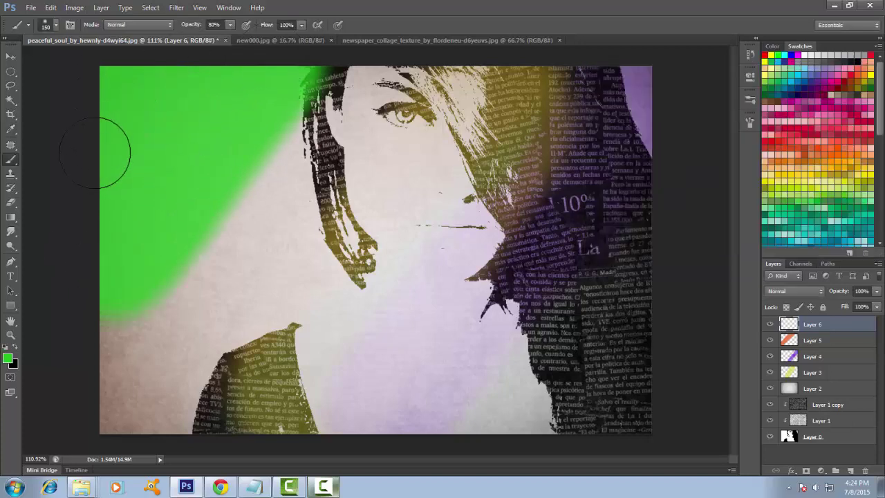
Step: Blend the green layer Overlay at 29% opacity and add empty Layer 7
{"action": "left_click", "coordinate": [821, 291]}
{"action": "left_click", "coordinate": [790, 146]}
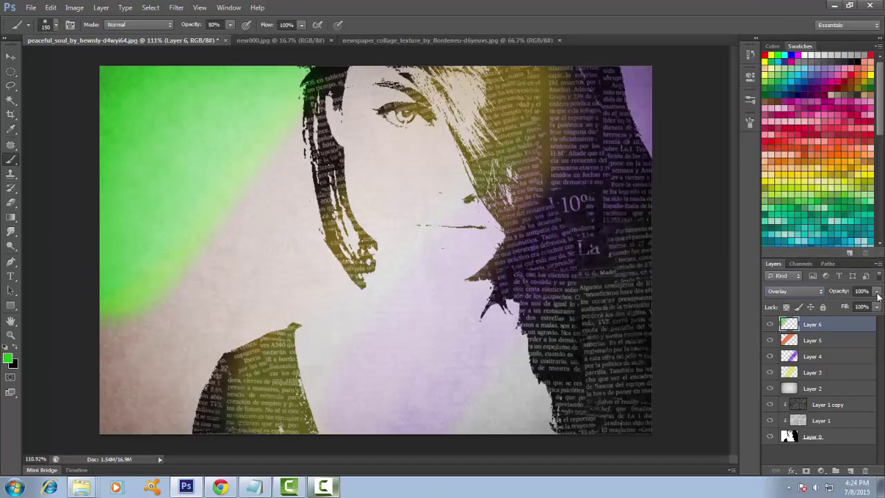
{"action": "left_click_drag", "start_coordinate": [877, 292], "coordinate": [833, 305]}
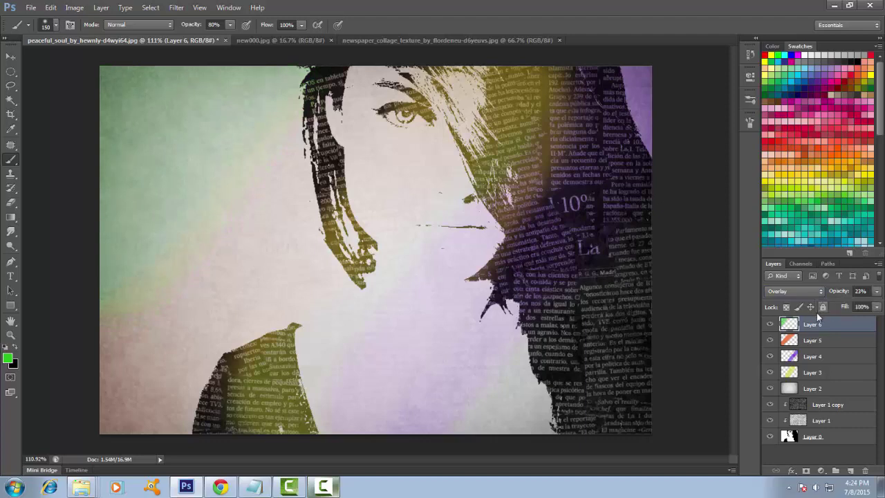
{"action": "left_click", "coordinate": [877, 291]}
{"action": "left_click_drag", "start_coordinate": [831, 307], "coordinate": [862, 308]}
{"action": "left_click", "coordinate": [850, 470]}
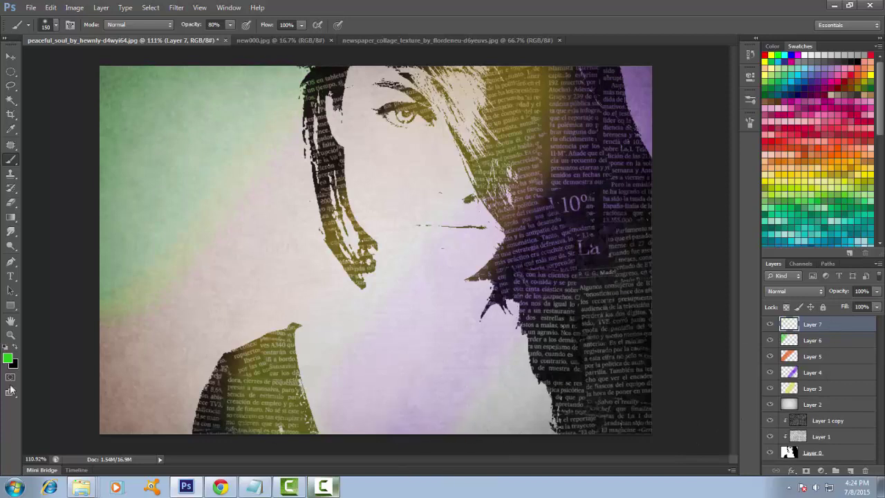
Step: Paint a broad blue-violet stroke over the lower right on Layer 7
{"action": "left_click", "coordinate": [8, 357]}
{"action": "left_click_drag", "start_coordinate": [747, 196], "coordinate": [749, 154]}
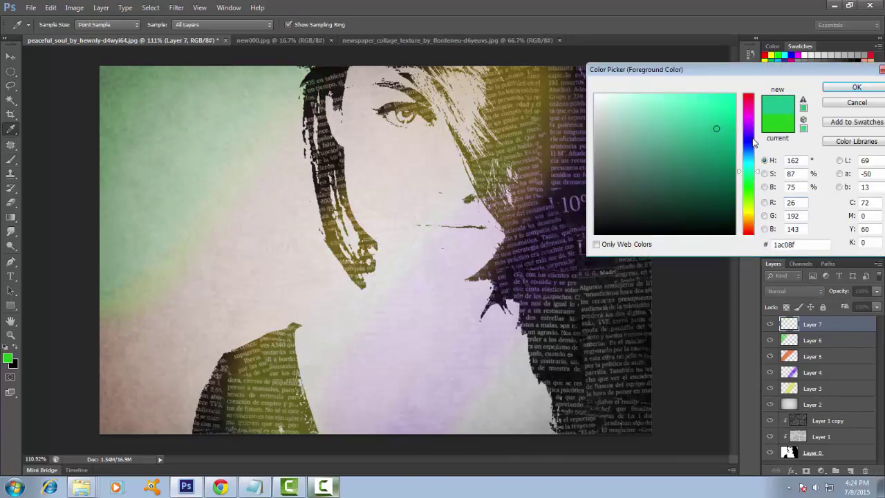
{"action": "left_click", "coordinate": [753, 139]}
{"action": "left_click", "coordinate": [857, 87]}
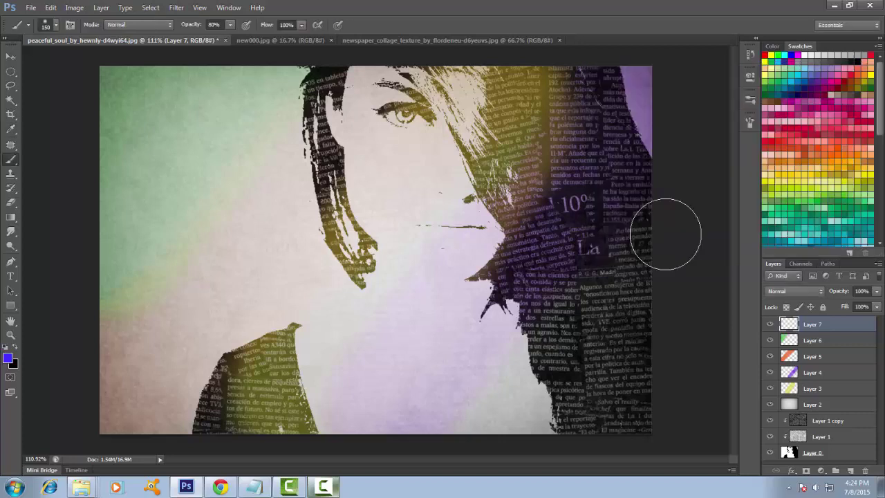
{"action": "mouse_move", "coordinate": [484, 417]}
{"action": "left_mouse_down"}
{"action": "mouse_move", "coordinate": [628, 250]}
{"action": "mouse_move", "coordinate": [669, 450]}
{"action": "left_mouse_up"}
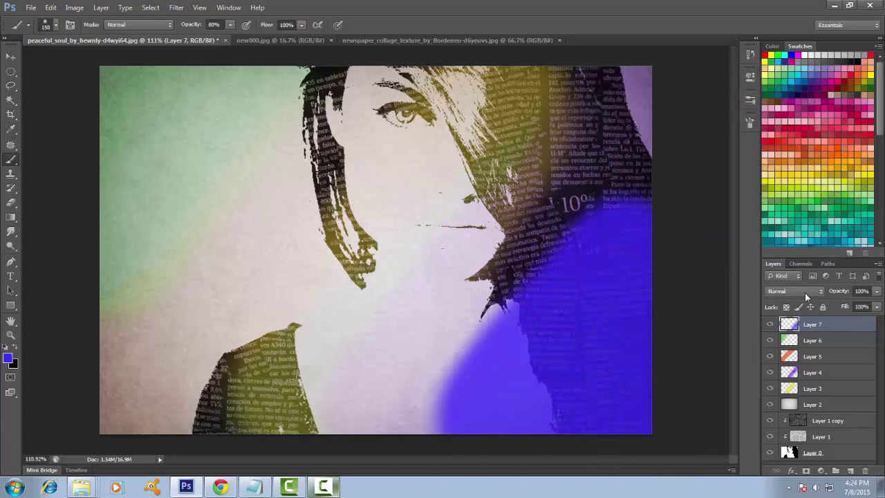
Step: Set the blue-violet layer to Overlay at 31% opacity
{"action": "left_click", "coordinate": [805, 294]}
{"action": "left_click", "coordinate": [777, 145]}
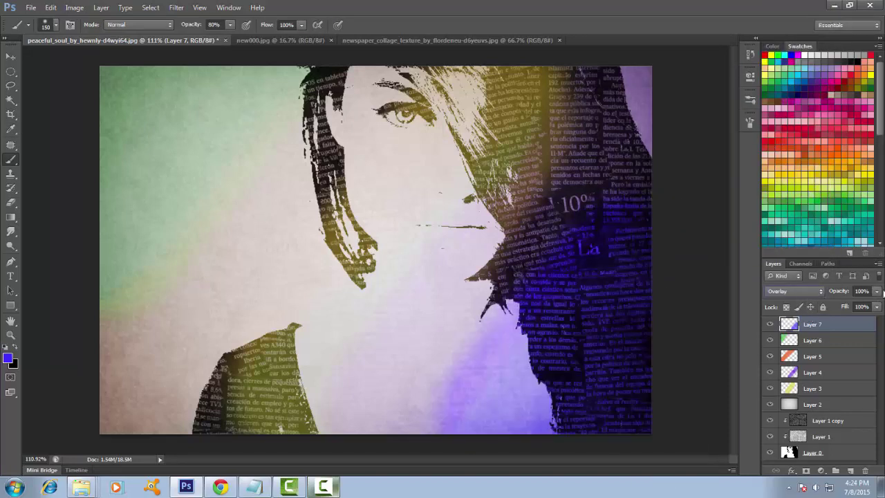
{"action": "left_click", "coordinate": [876, 291]}
{"action": "left_click_drag", "start_coordinate": [875, 304], "coordinate": [838, 304]}
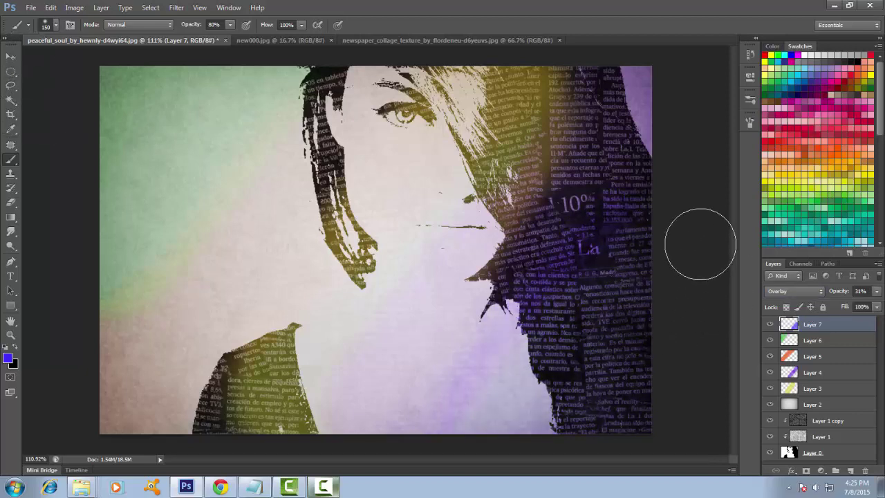
Step: Review yellow Layer 3, then lower purple Layer 4's opacity to 21%
{"action": "scroll", "coordinate": [609, 350], "scroll_direction": "down", "scroll_amount": 2}
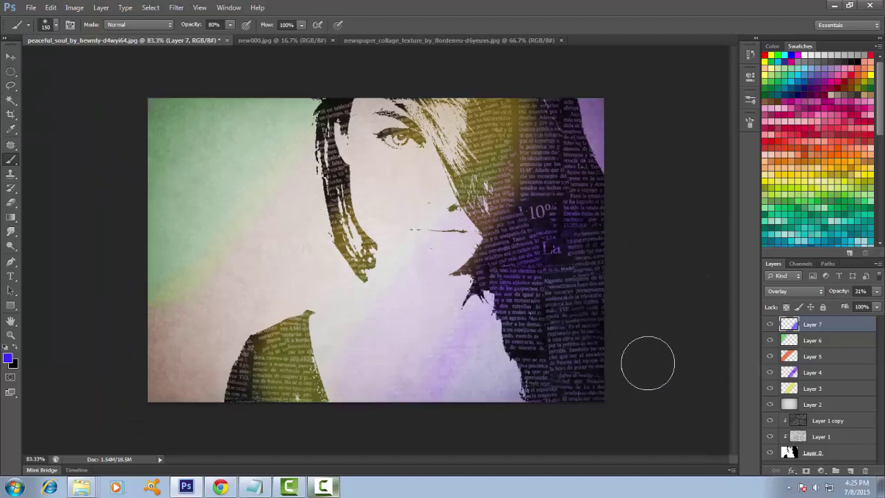
{"action": "scroll", "coordinate": [647, 363], "scroll_direction": "up", "scroll_amount": 2}
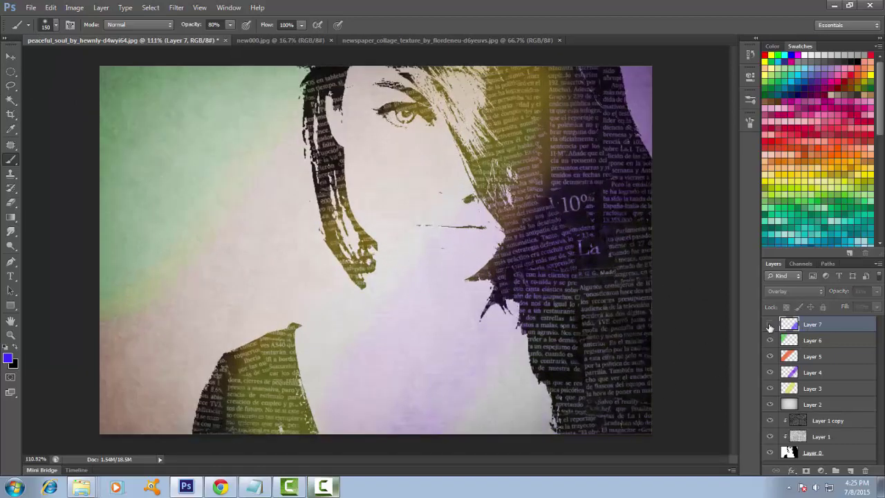
{"action": "left_click", "coordinate": [819, 388]}
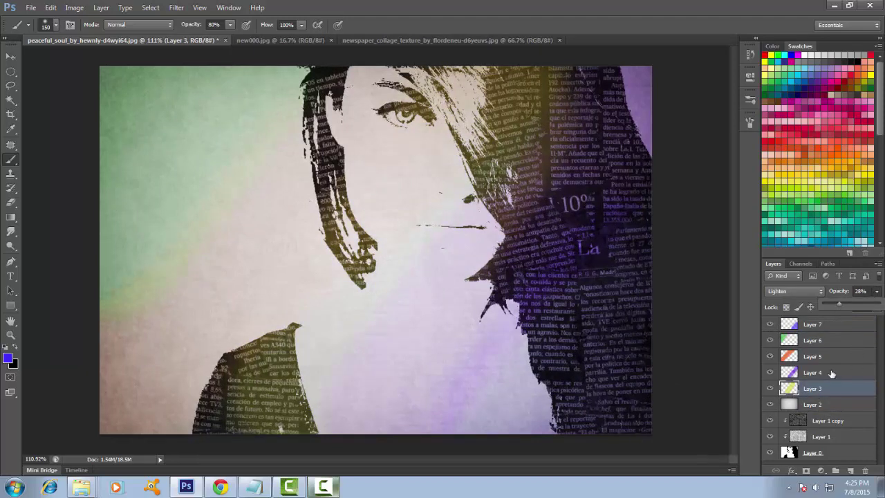
{"action": "left_click", "coordinate": [816, 371]}
{"action": "left_click", "coordinate": [876, 291]}
{"action": "mouse_move", "coordinate": [837, 305]}
{"action": "left_mouse_down"}
{"action": "mouse_move", "coordinate": [876, 297]}
{"action": "mouse_move", "coordinate": [842, 304]}
{"action": "left_mouse_up"}
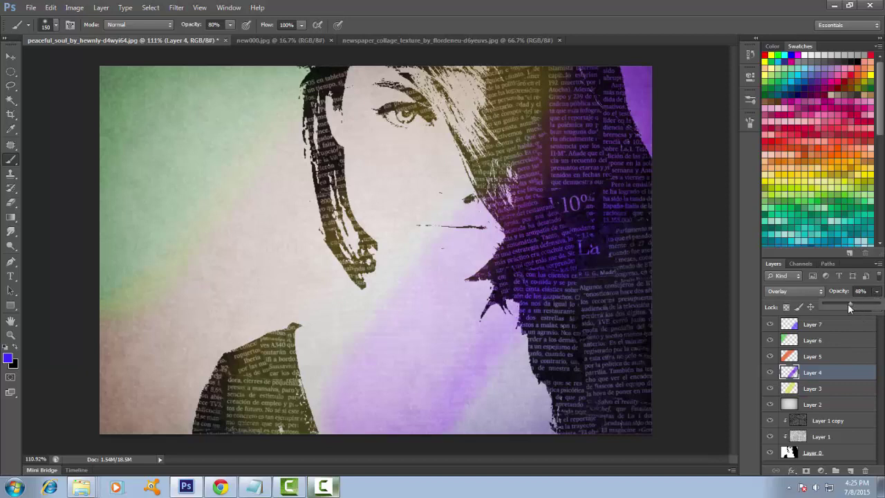
Step: Check orange Layer 5 and green Layer 6 opacity, and set blue Layer 7 to 26%
{"action": "left_click", "coordinate": [826, 361]}
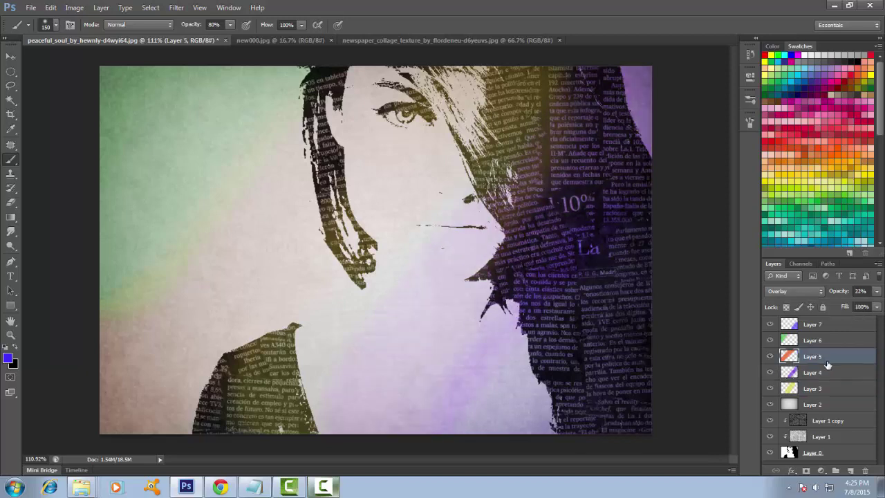
{"action": "left_click", "coordinate": [876, 291]}
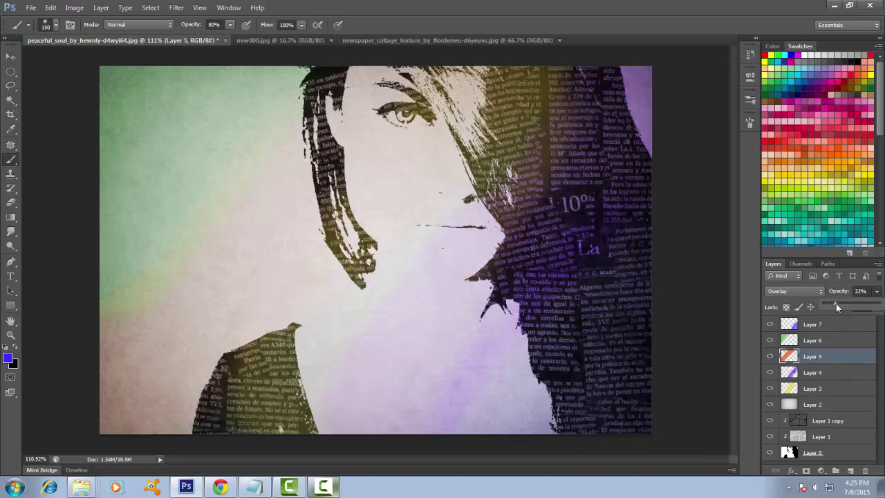
{"action": "left_click", "coordinate": [826, 340]}
{"action": "left_click", "coordinate": [877, 291]}
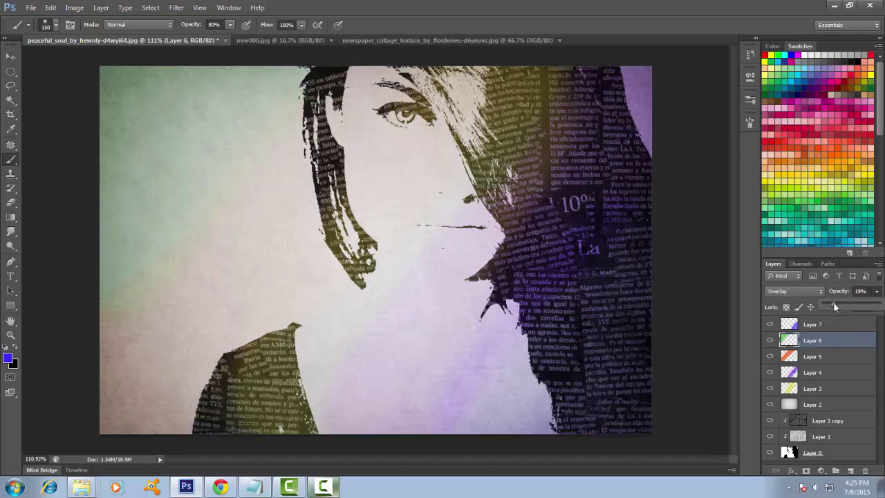
{"action": "left_click", "coordinate": [812, 324]}
{"action": "left_click_drag", "start_coordinate": [877, 291], "coordinate": [838, 307]}
Step: With the Move tool active, hide and reshow blue Layer 7 to compare the tint
{"action": "scroll", "coordinate": [620, 367], "scroll_direction": "down", "scroll_amount": 1}
{"action": "scroll", "coordinate": [620, 367], "scroll_direction": "down", "scroll_amount": 1}
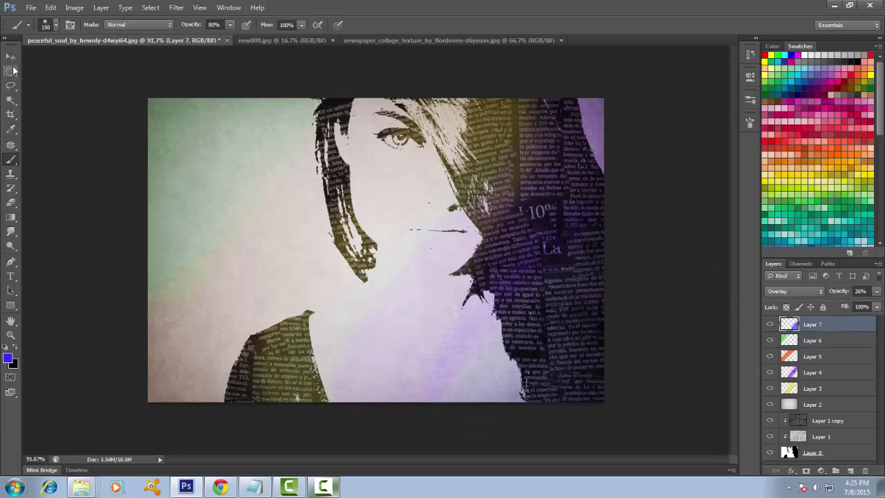
{"action": "left_click", "coordinate": [11, 56]}
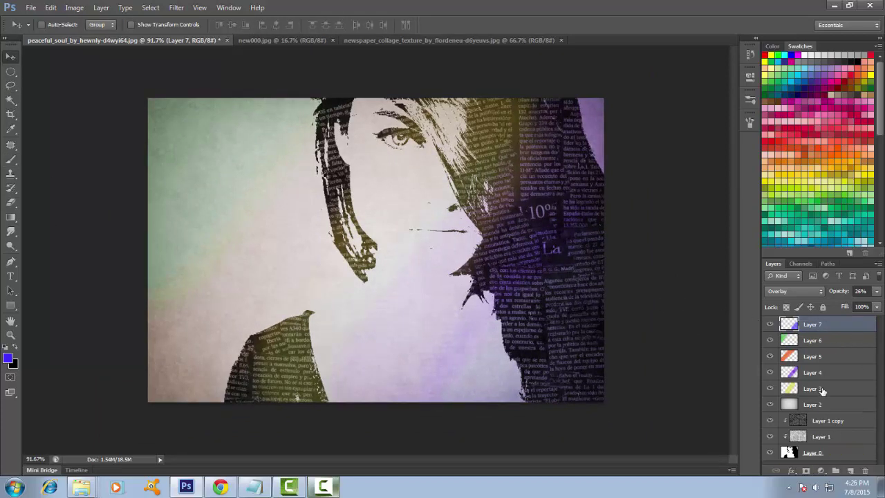
{"action": "left_click", "coordinate": [769, 325]}
Step: Hide and reshow purple Layer 4 to compare its tint
{"action": "left_click", "coordinate": [770, 372]}
{"action": "left_click", "coordinate": [769, 372]}
{"action": "left_click", "coordinate": [833, 373]}
{"action": "left_click", "coordinate": [876, 291]}
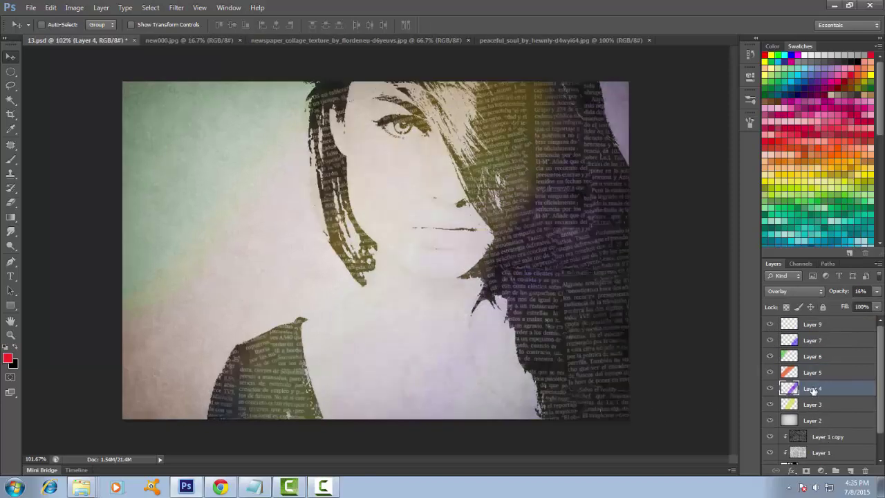
{"action": "left_click", "coordinate": [773, 388]}
{"action": "left_click", "coordinate": [877, 291]}
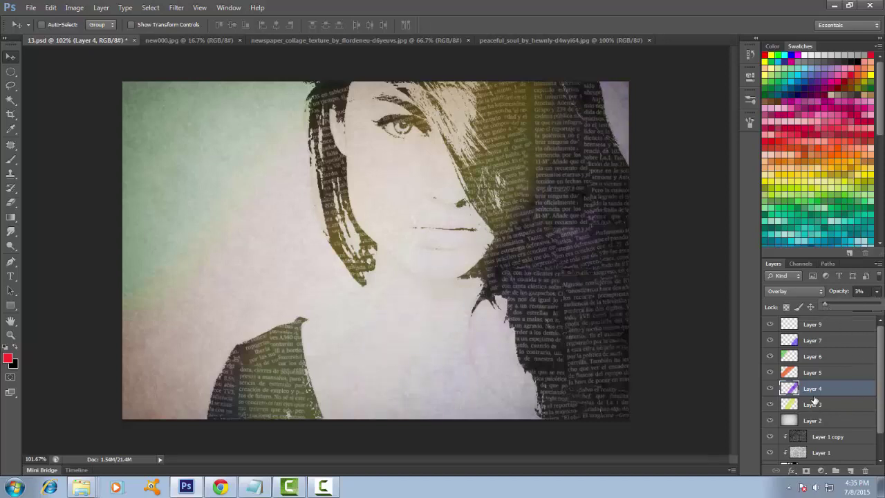
Step: Lower yellow Layer 3's opacity to 8%
{"action": "left_click", "coordinate": [815, 405]}
{"action": "left_click", "coordinate": [876, 292]}
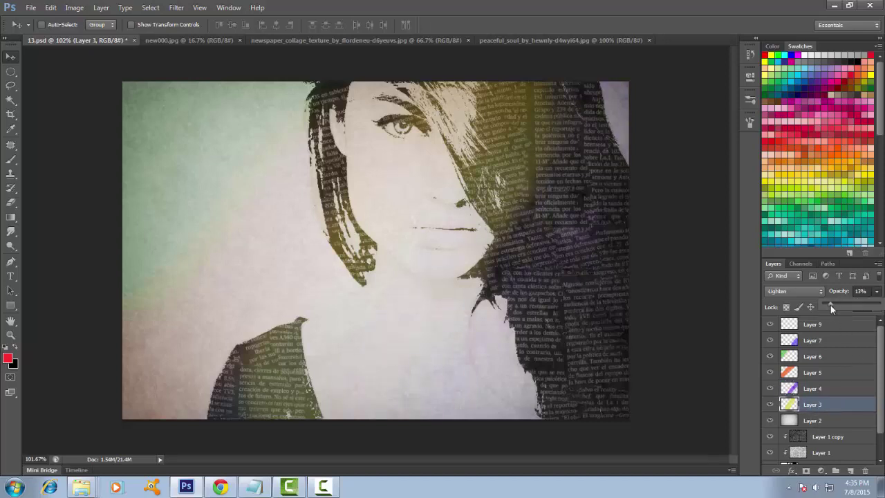
{"action": "left_click_drag", "start_coordinate": [830, 305], "coordinate": [827, 306]}
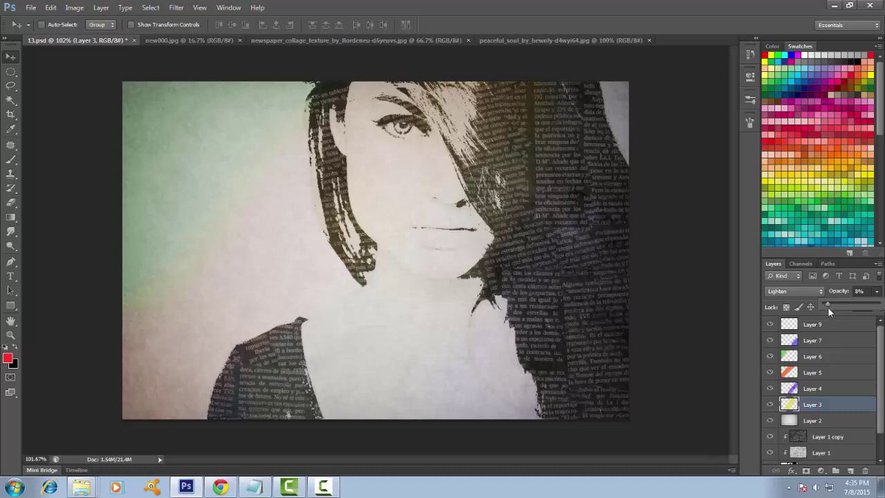
{"action": "left_click", "coordinate": [769, 313]}
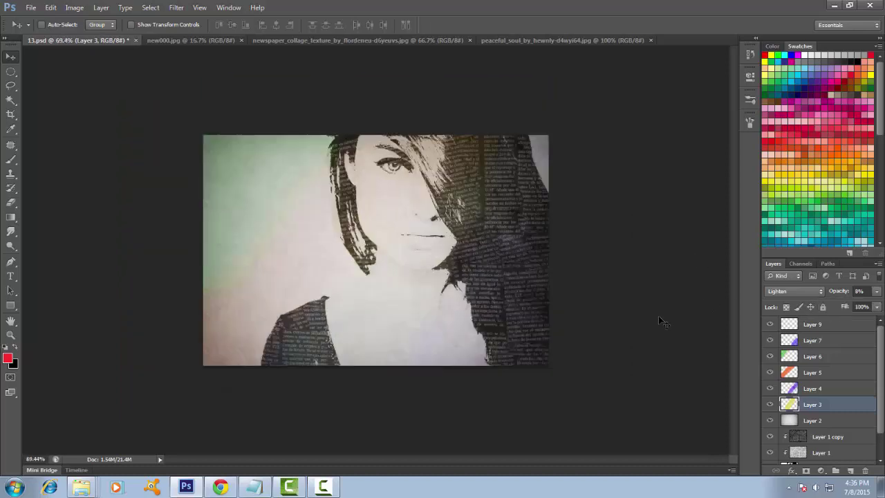